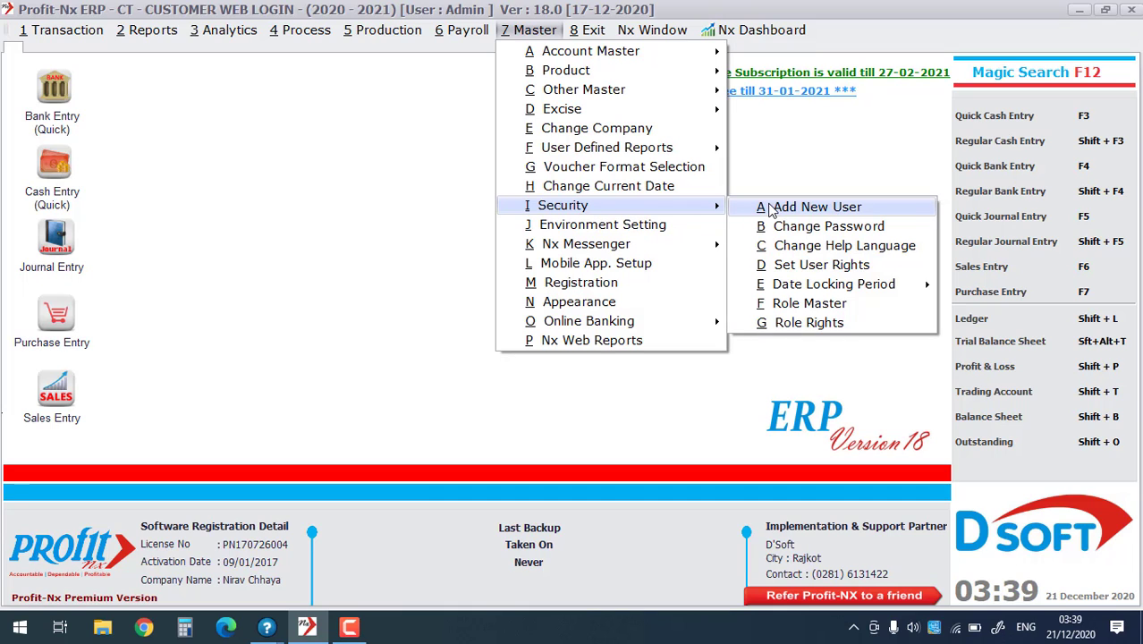
# Open the new-user form's settings for other users and save the web connection permissions with Dsoft allowed.
pyautogui.click(771, 209)
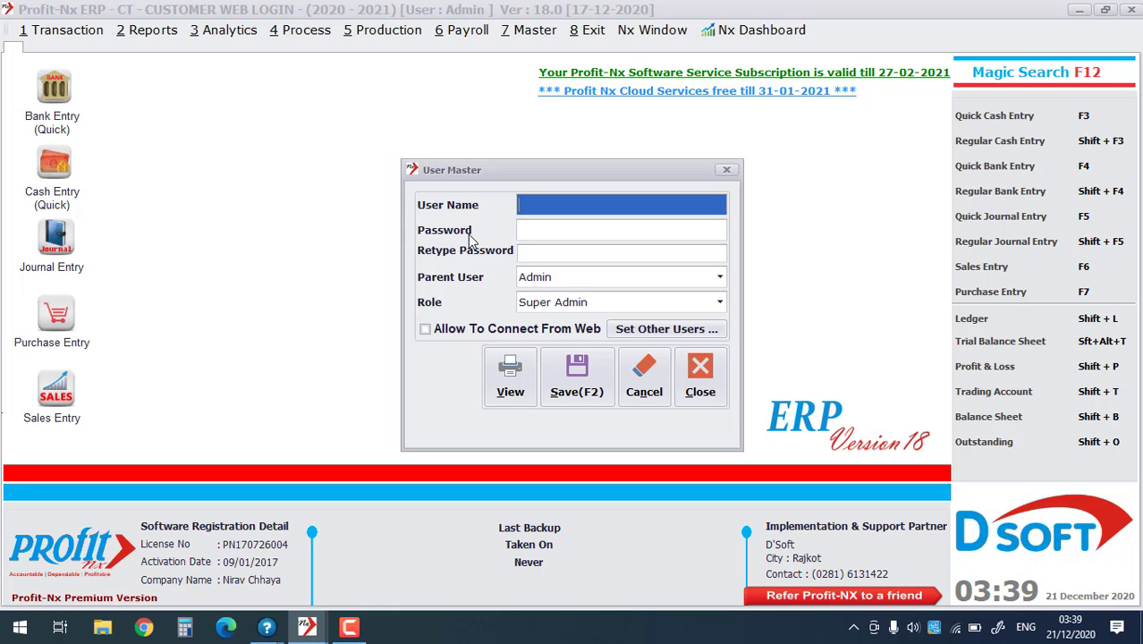
pyautogui.click(426, 330)
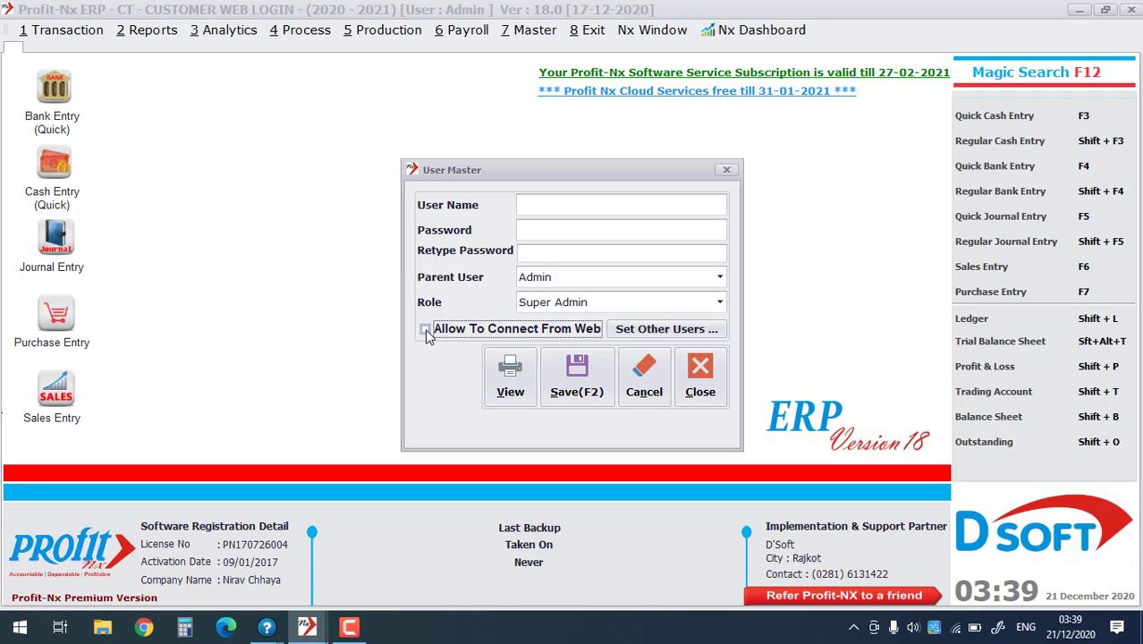
pyautogui.click(638, 332)
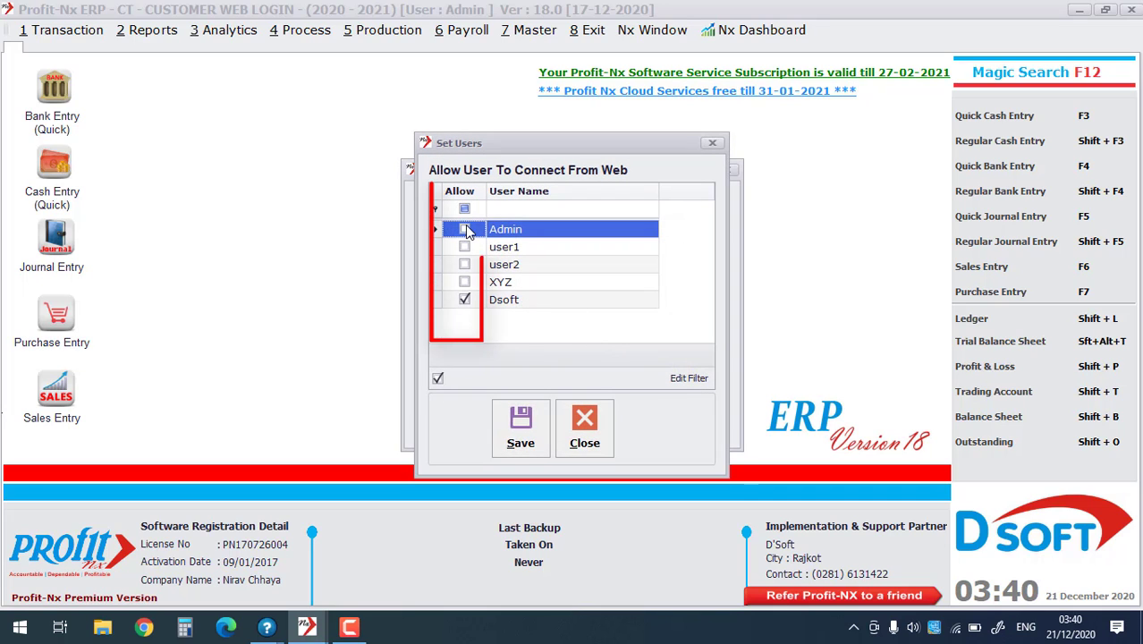
pyautogui.click(518, 420)
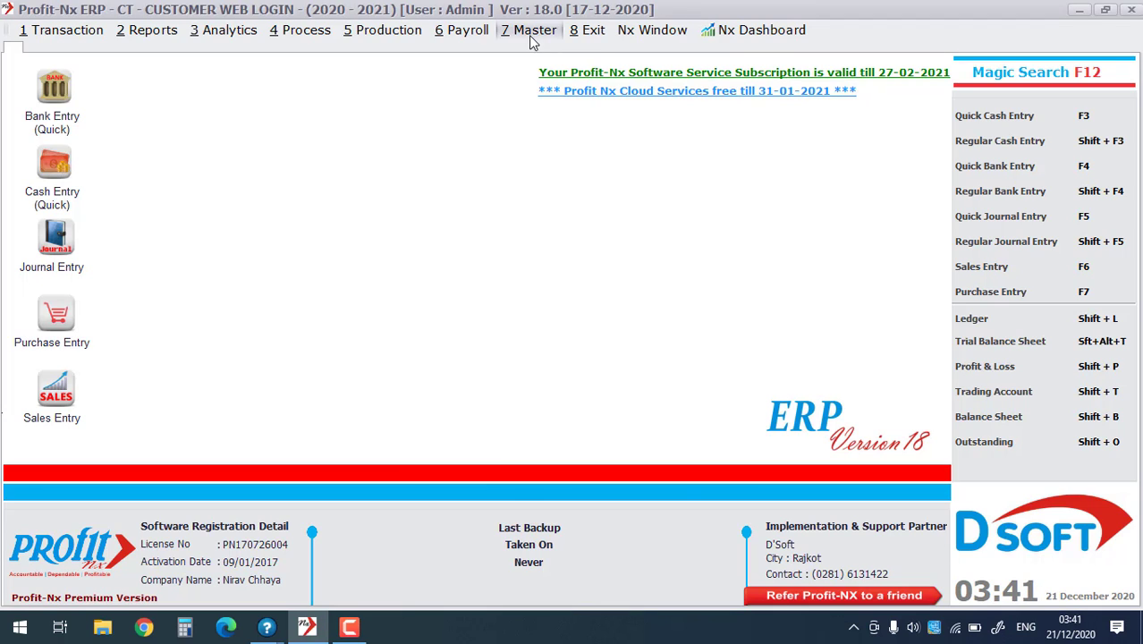
# Open Nx Web Reports, turn on the Profit Nx Server and minimize its window.
pyautogui.click(535, 29)
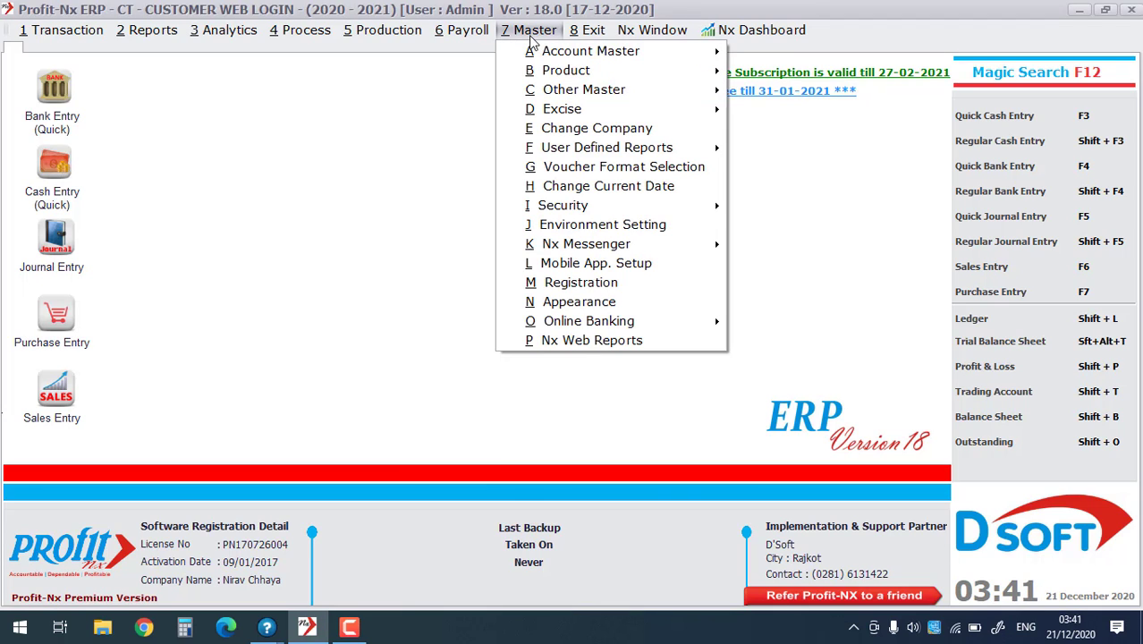
pyautogui.click(590, 342)
pyautogui.click(860, 438)
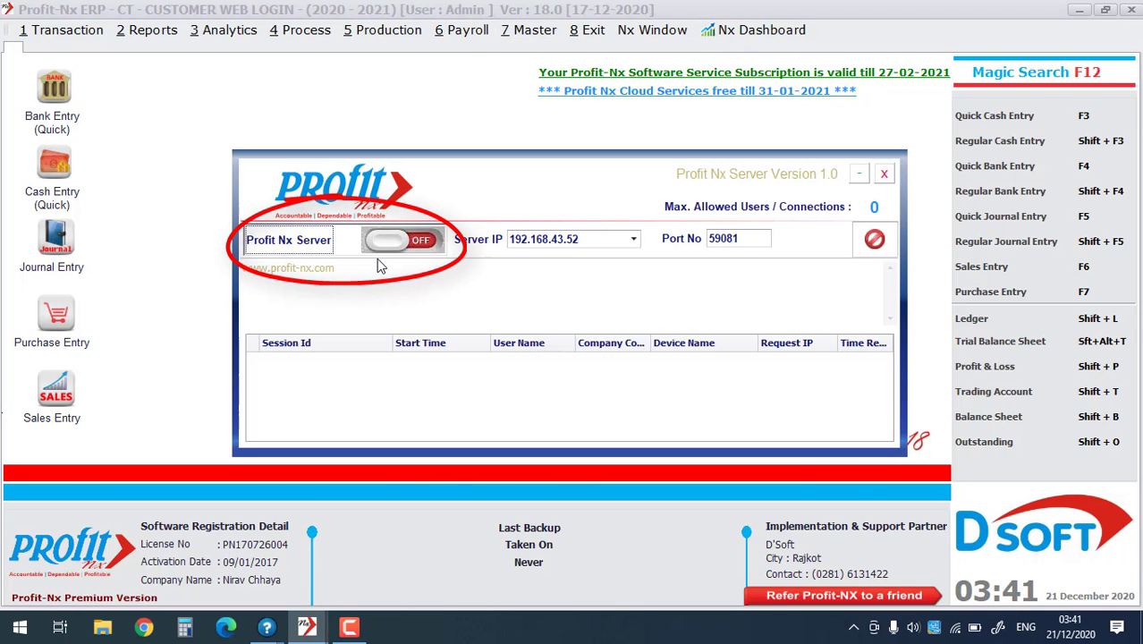
pyautogui.click(392, 241)
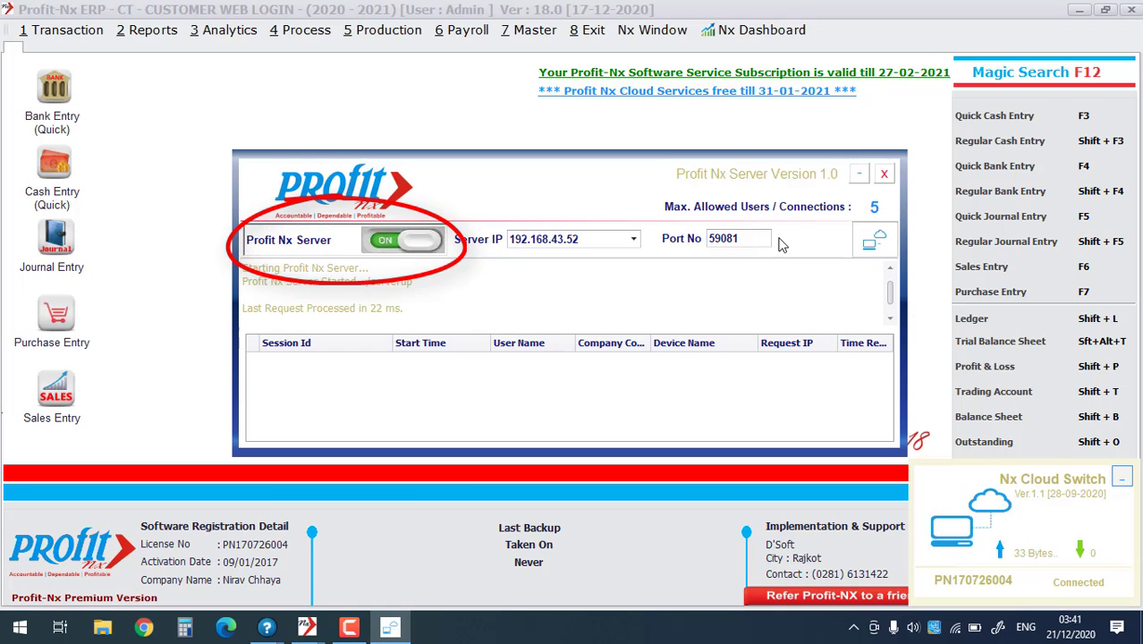
pyautogui.click(859, 174)
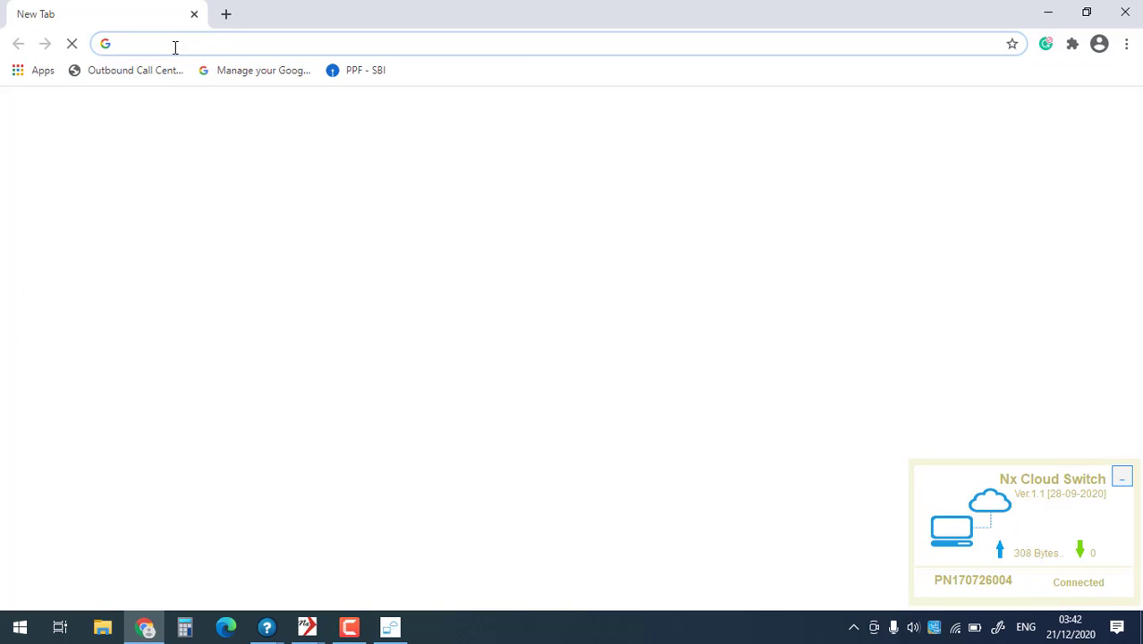
pyautogui.write('www.profit-nx.com')
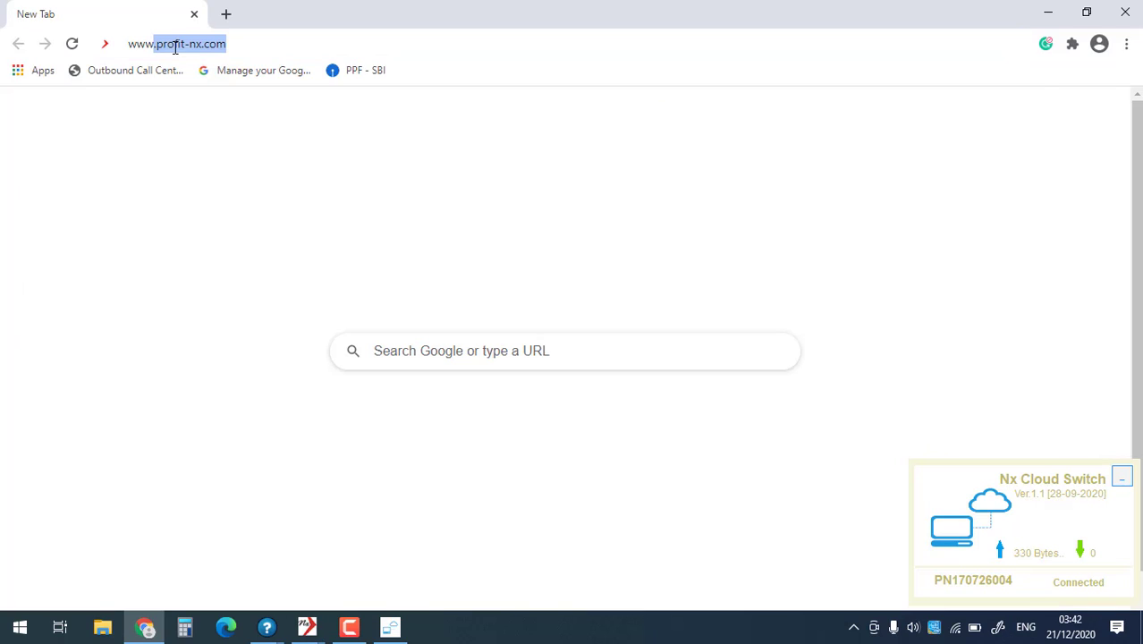
pyautogui.click(236, 44)
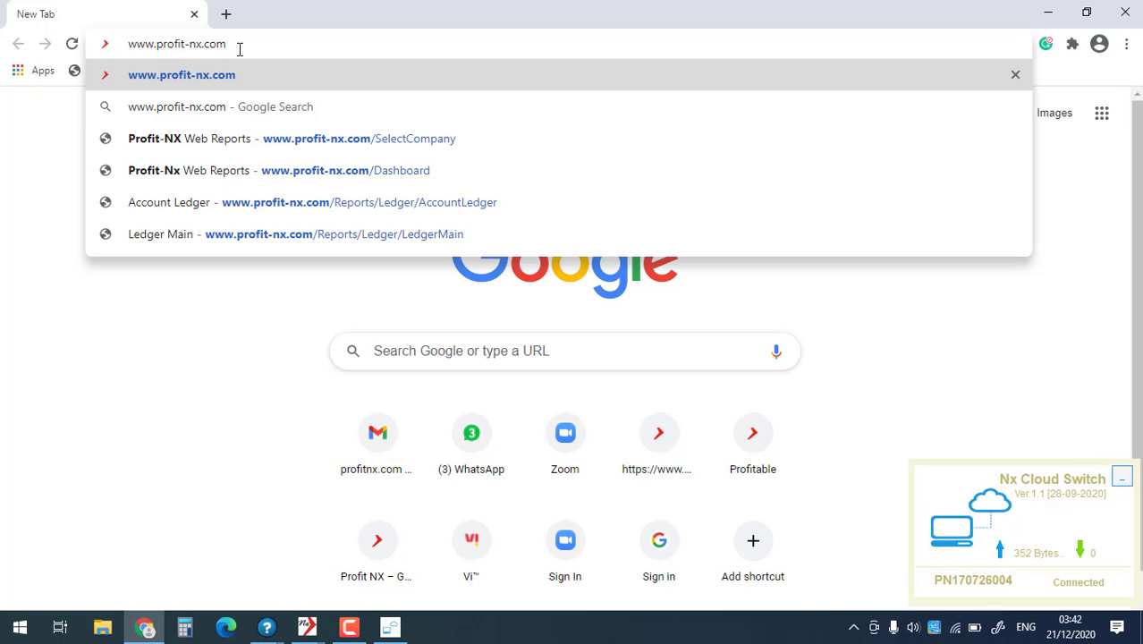
pyautogui.press('Return')
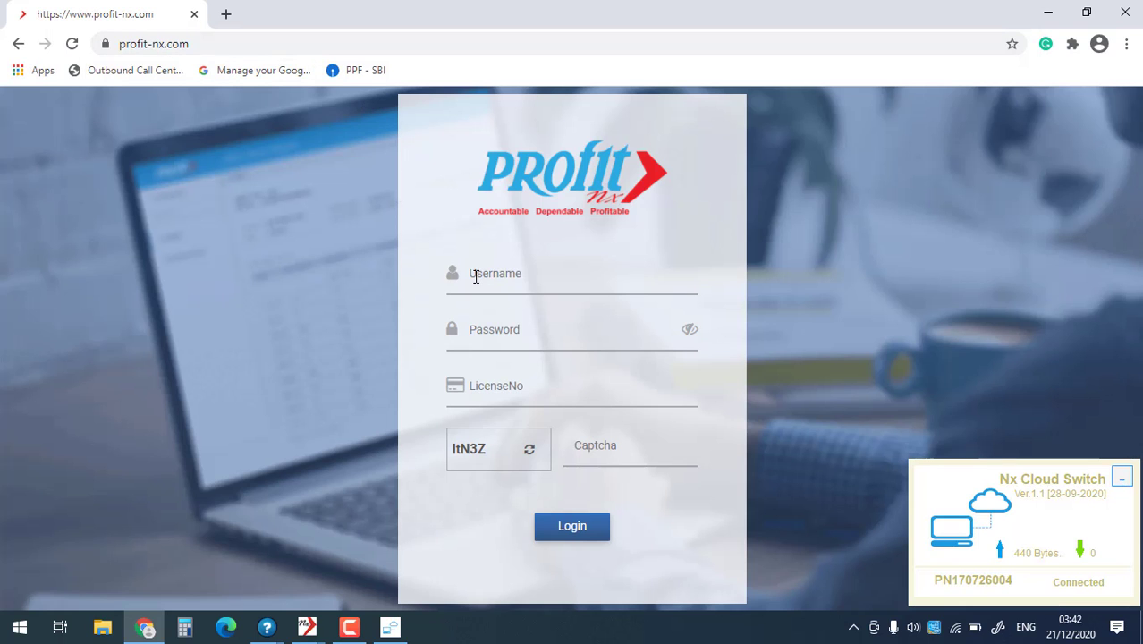
# Log in as Dsoft with the account password, license number and captcha code, and open the company CT - Customer Web Login.
pyautogui.click(483, 288)
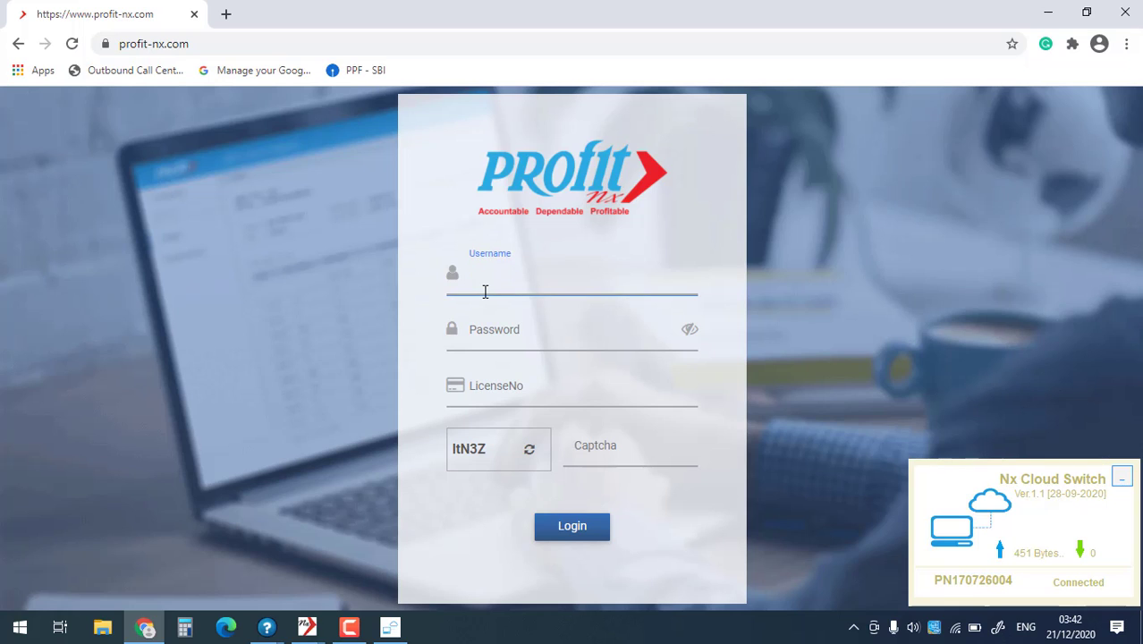
pyautogui.write('Dsoft')
pyautogui.click(466, 332)
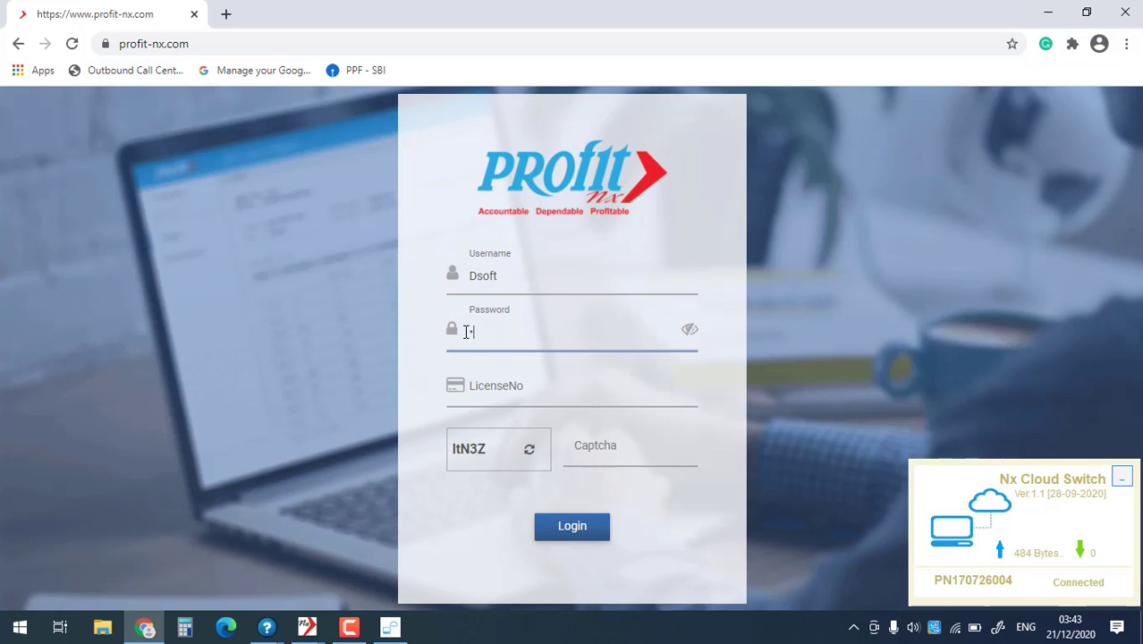
pyautogui.hotkey('ctrl', 'v')
pyautogui.click(474, 386)
pyautogui.click(598, 449)
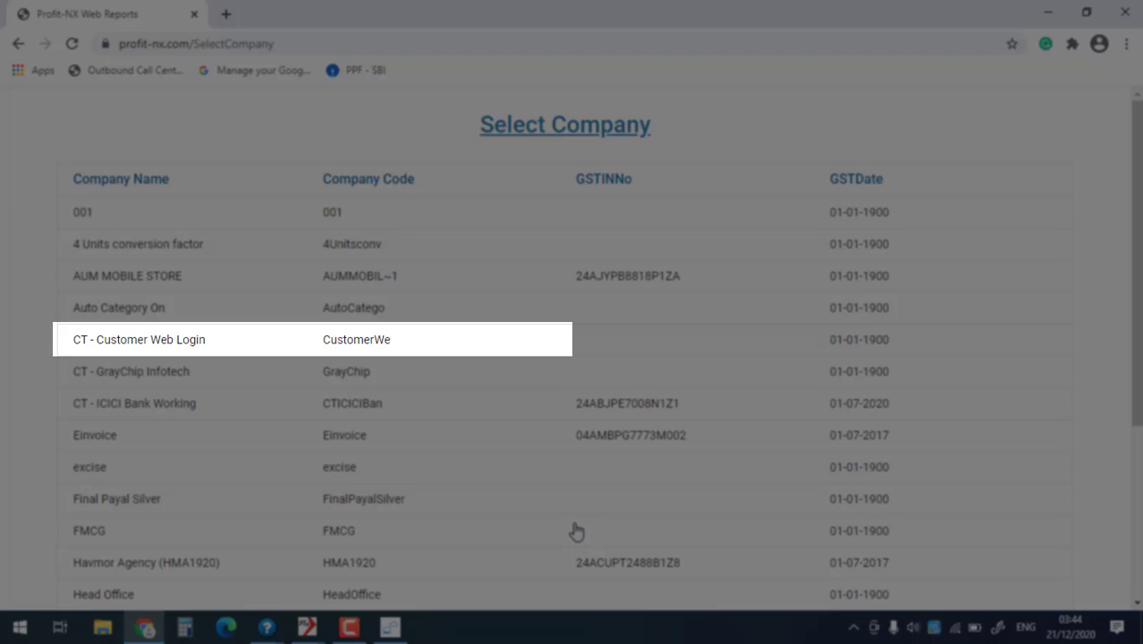
pyautogui.doubleClick(132, 340)
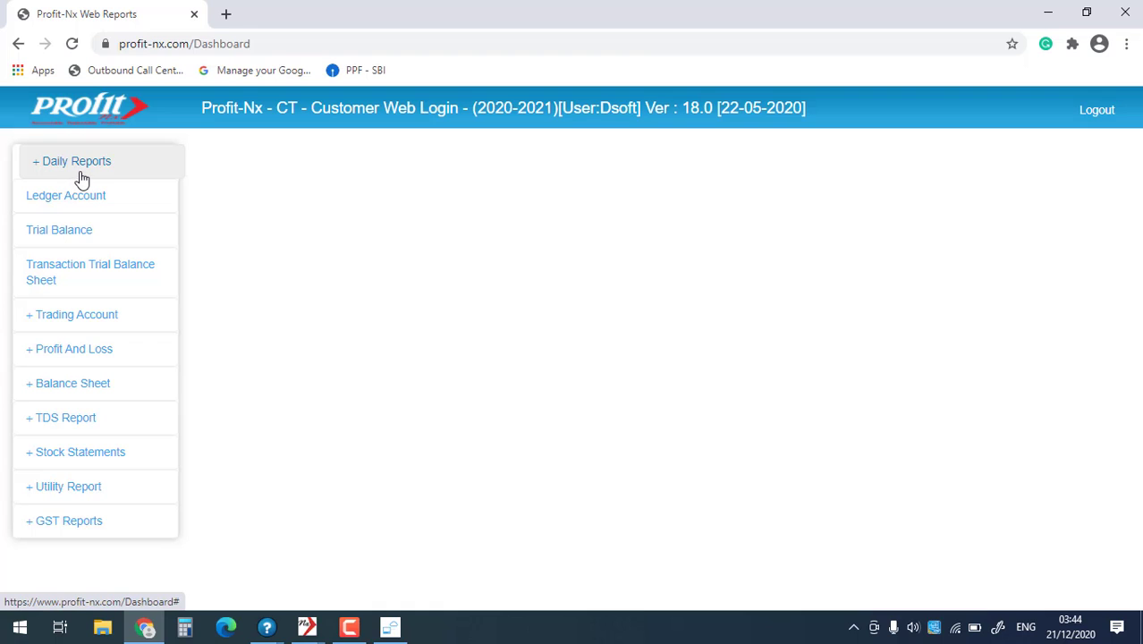
# Look through the reports available under Daily Reports, from Cash Book to Outward Service Register, and collapse the group.
pyautogui.click(41, 170)
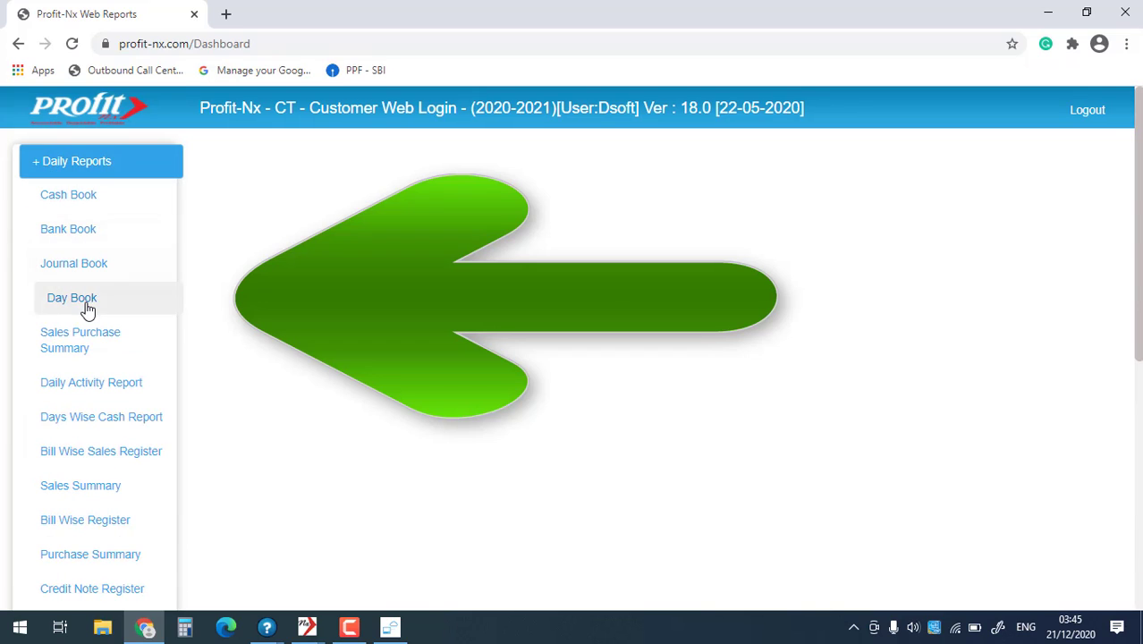
pyautogui.scroll(-3, 105, 348)
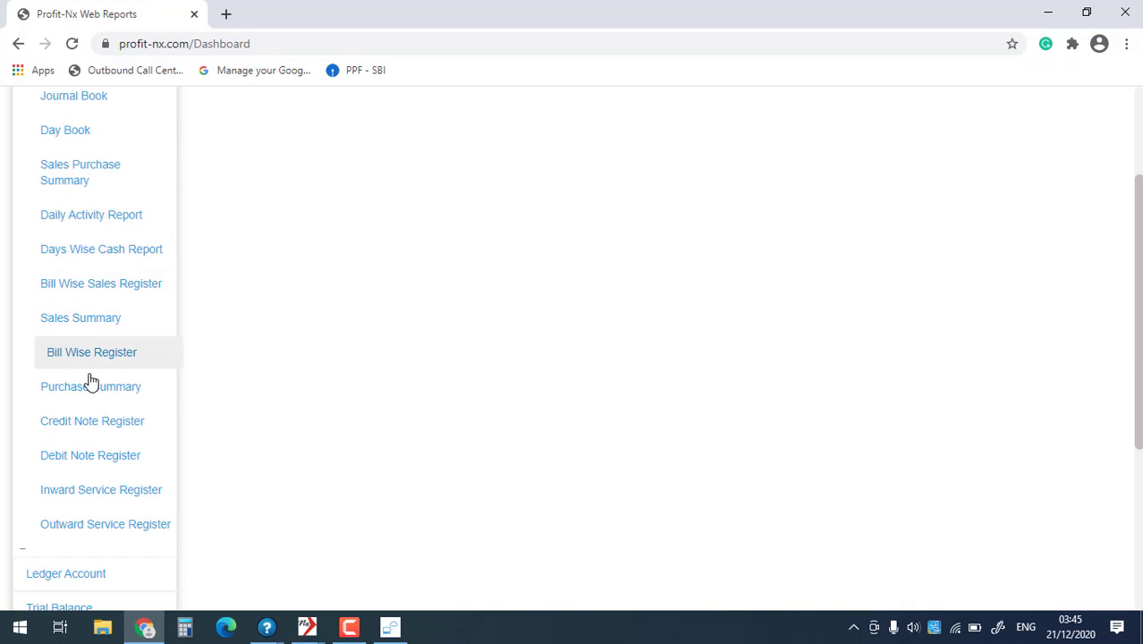
pyautogui.scroll(-1, 108, 433)
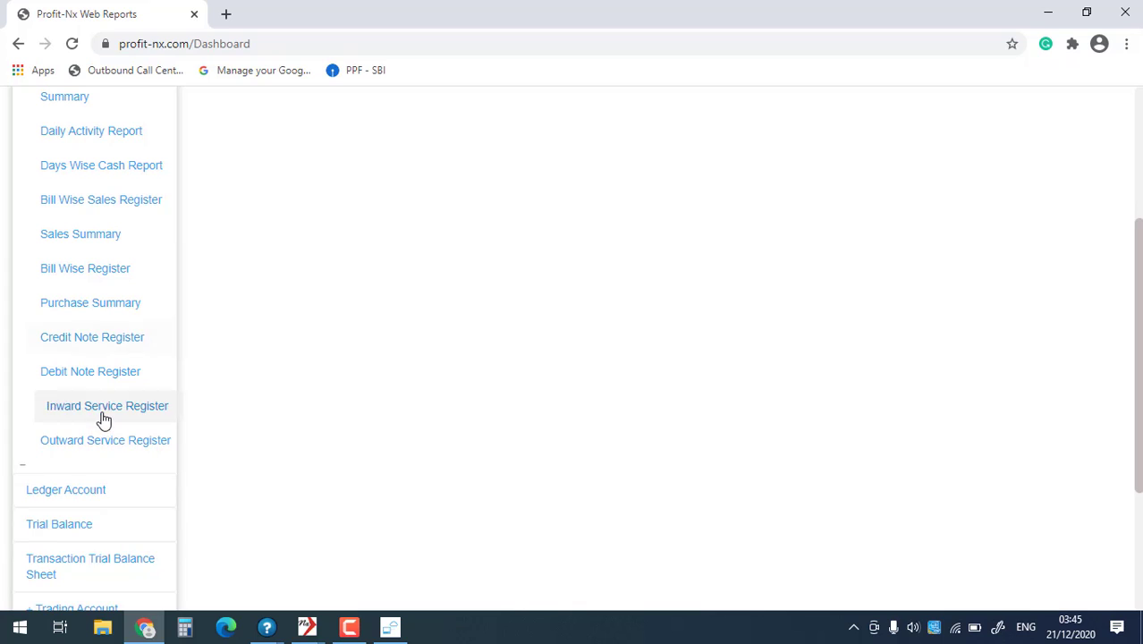
pyautogui.scroll(3, 25, 220)
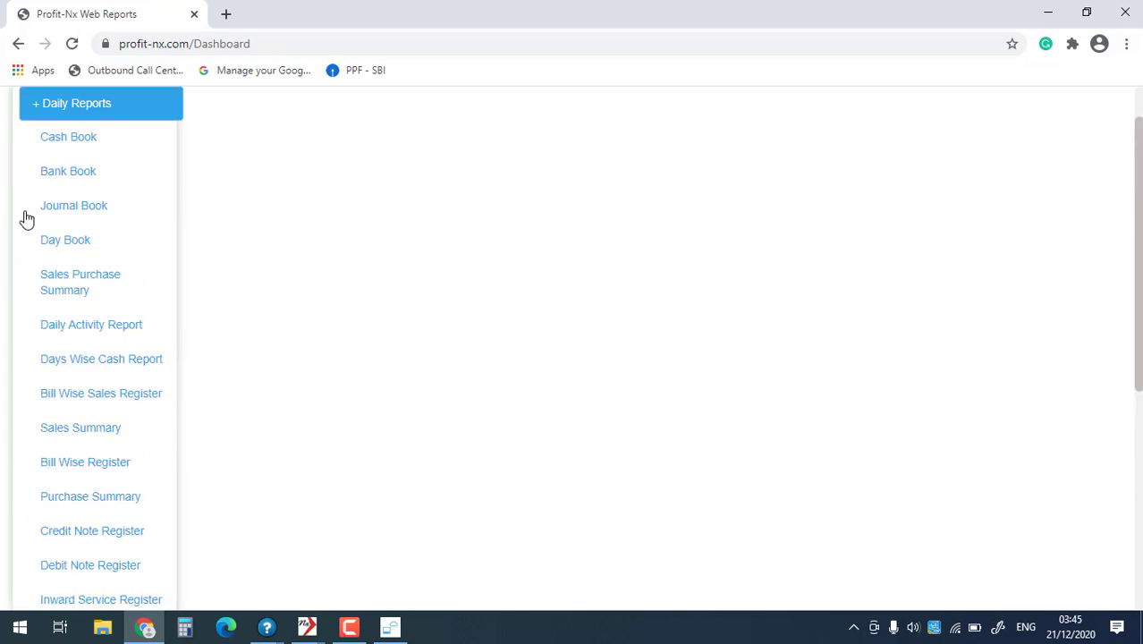
pyautogui.click(55, 165)
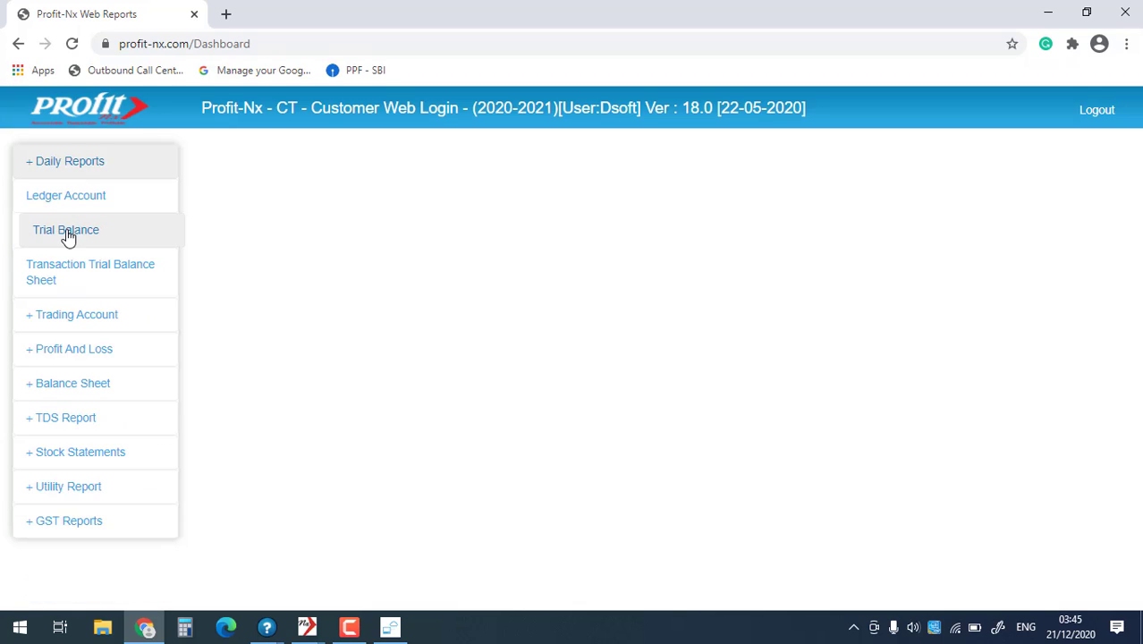
# Examine the reports offered under Trading Account, Profit And Loss and Balance Sheet, collapsing each group after viewing.
pyautogui.click(36, 319)
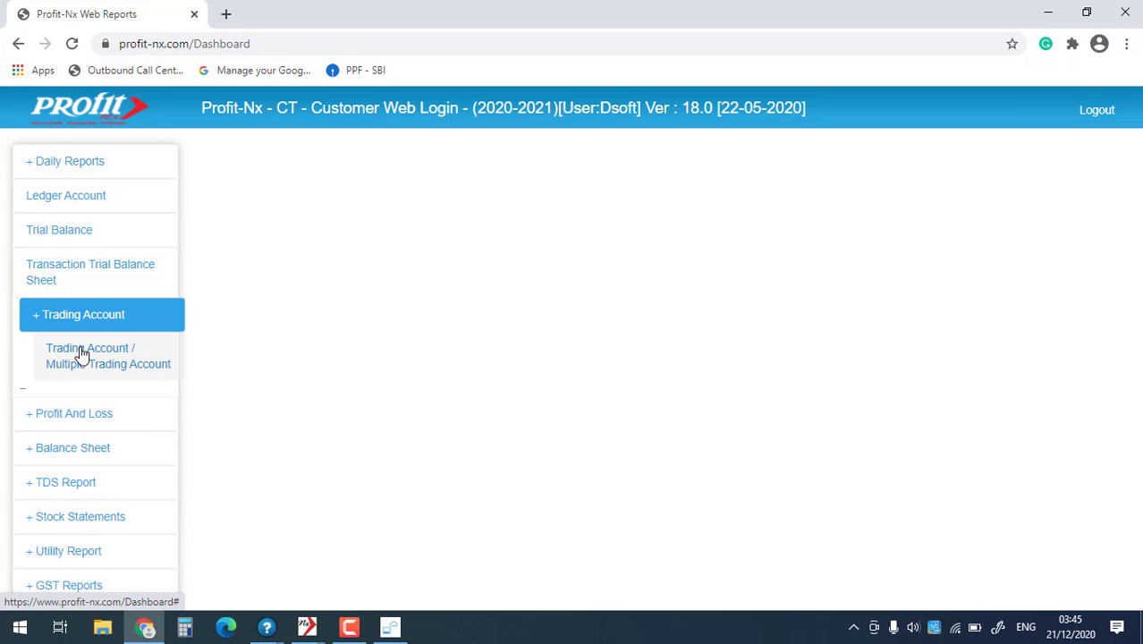
pyautogui.click(39, 322)
pyautogui.click(45, 354)
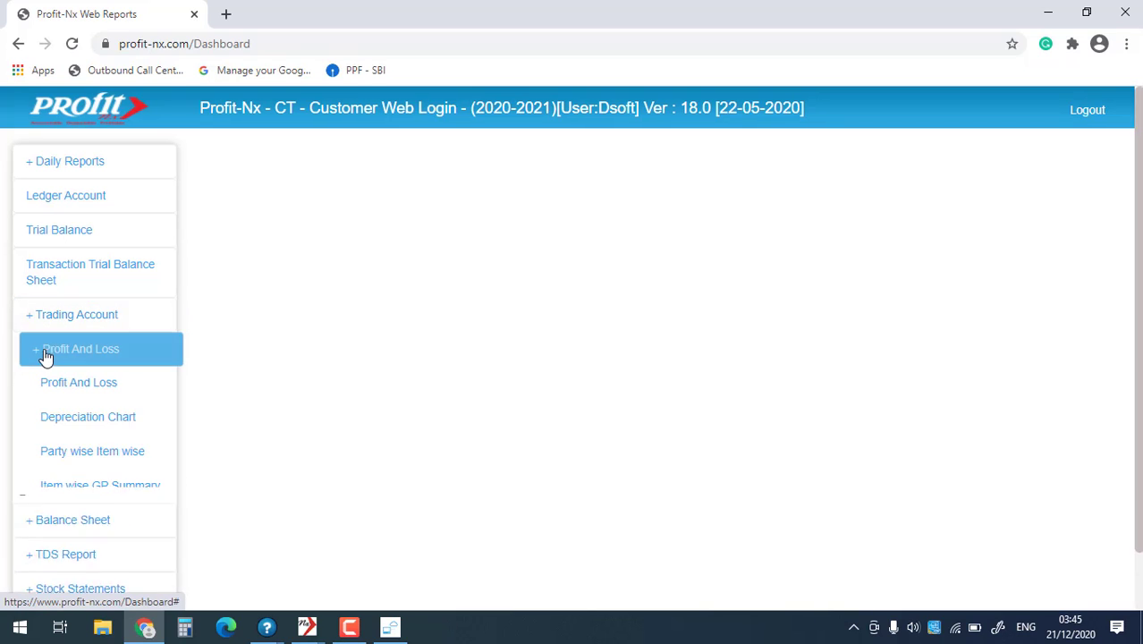
pyautogui.scroll(-1, 84, 348)
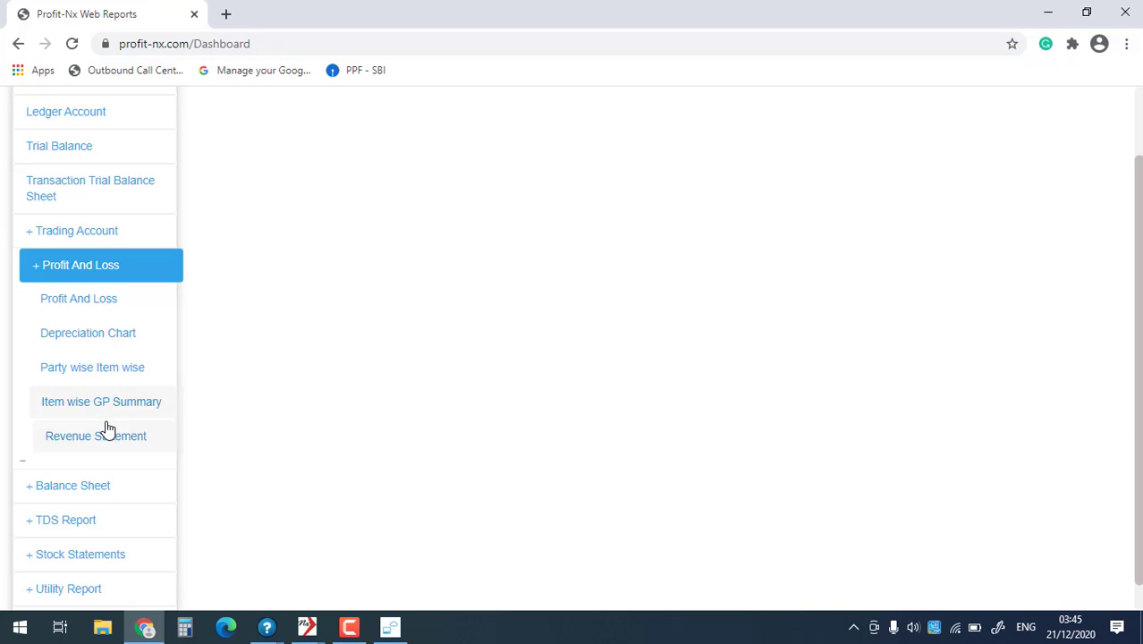
pyautogui.click(34, 266)
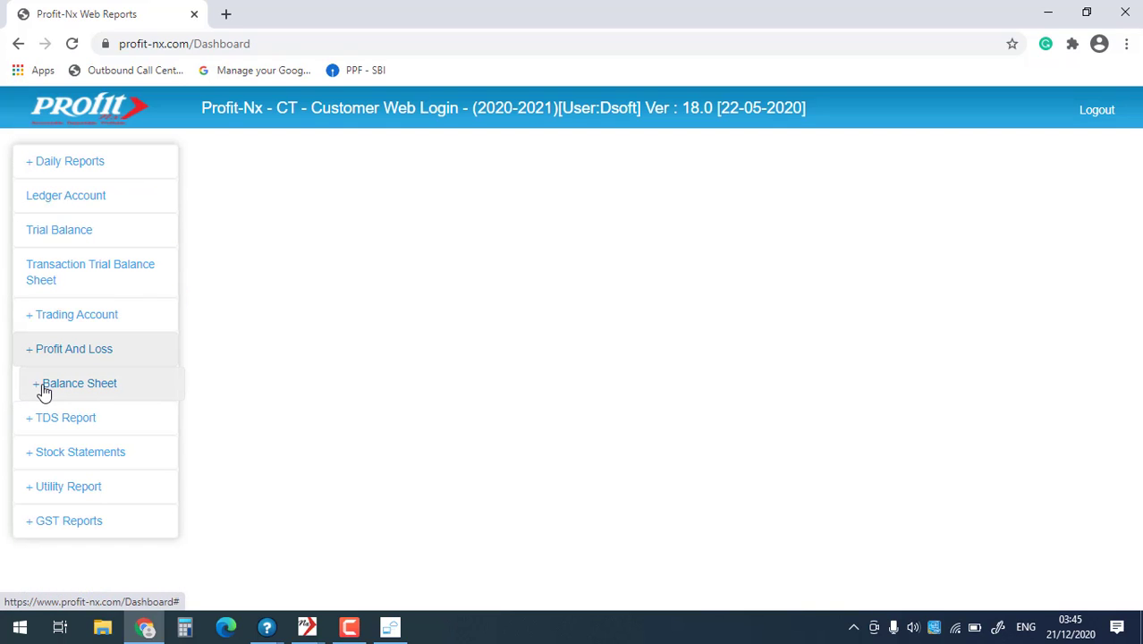
pyautogui.click(41, 392)
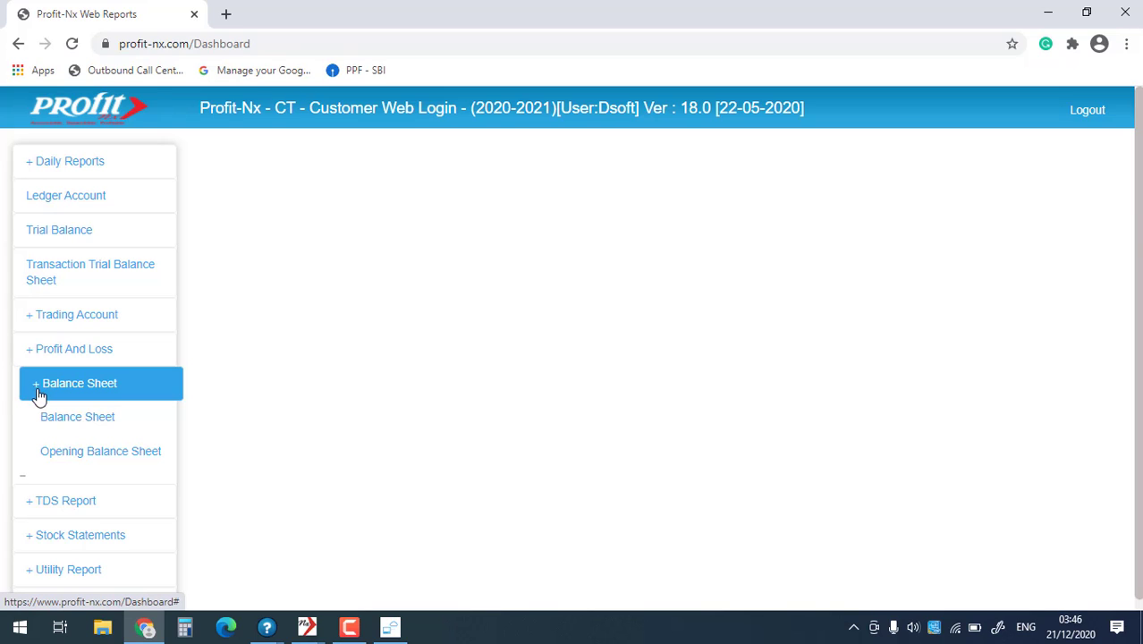
pyautogui.click(37, 392)
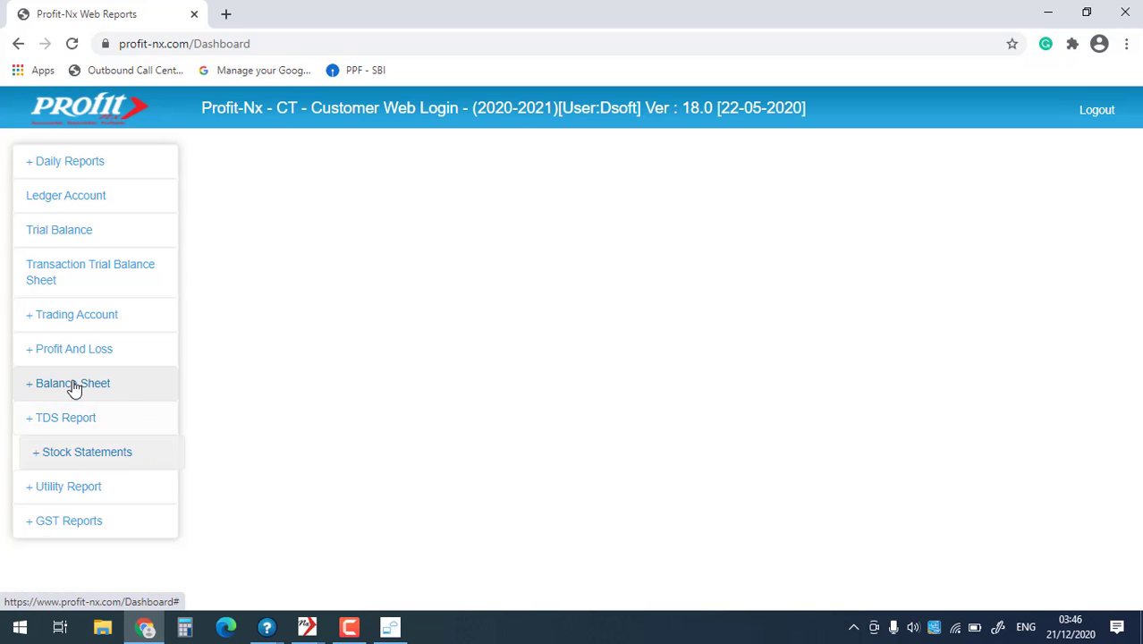
# Look through the reports under Stock Statements down to Product Wise Fast And Slow Moving, and collapse the group.
pyautogui.click(31, 461)
pyautogui.scroll(-1, 78, 474)
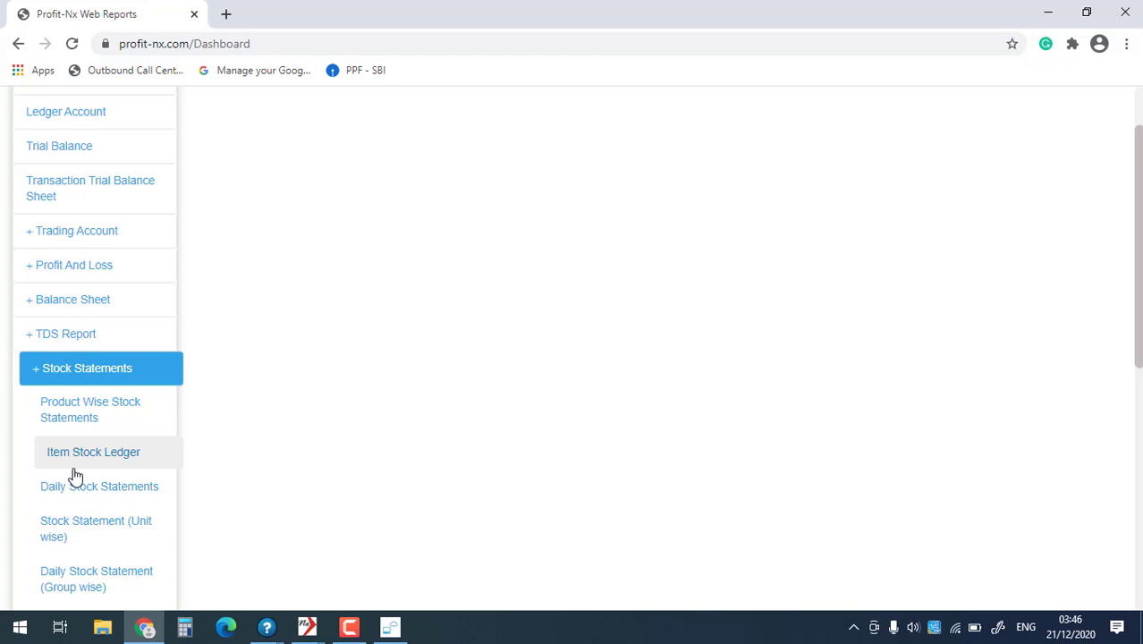
pyautogui.scroll(-1, 76, 476)
pyautogui.scroll(-3, 76, 476)
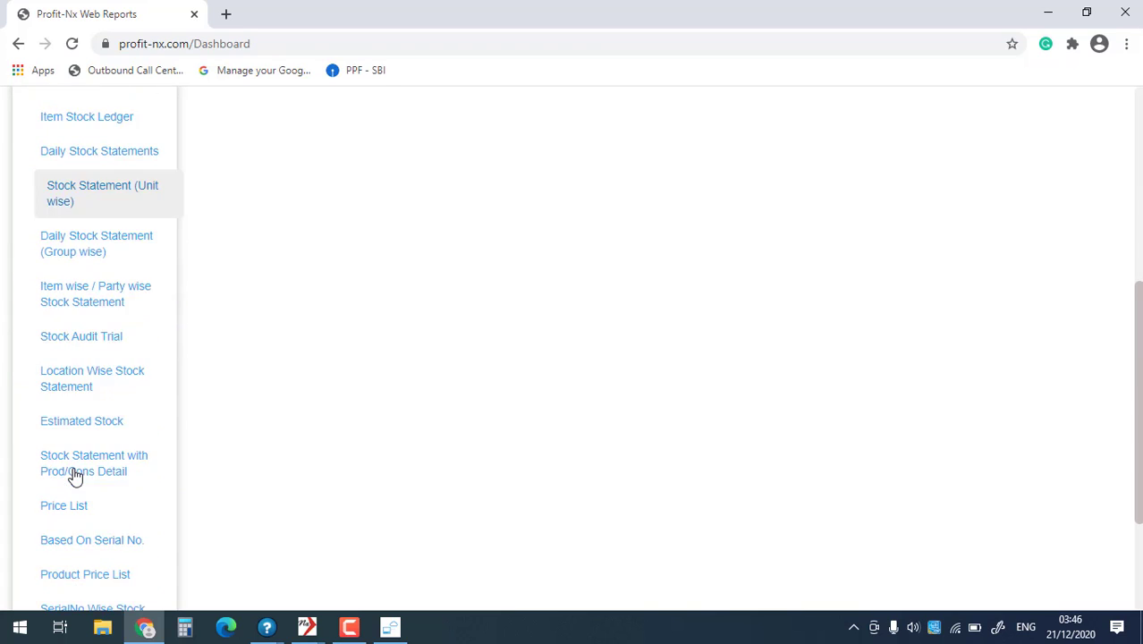
pyautogui.scroll(-2, 76, 476)
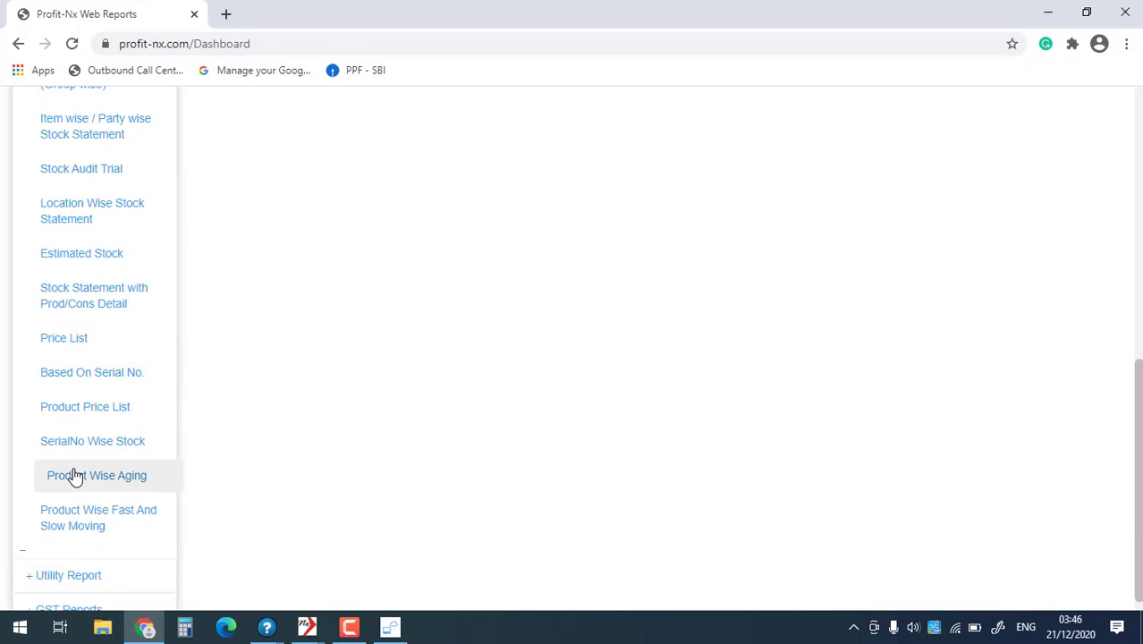
pyautogui.scroll(5, 71, 475)
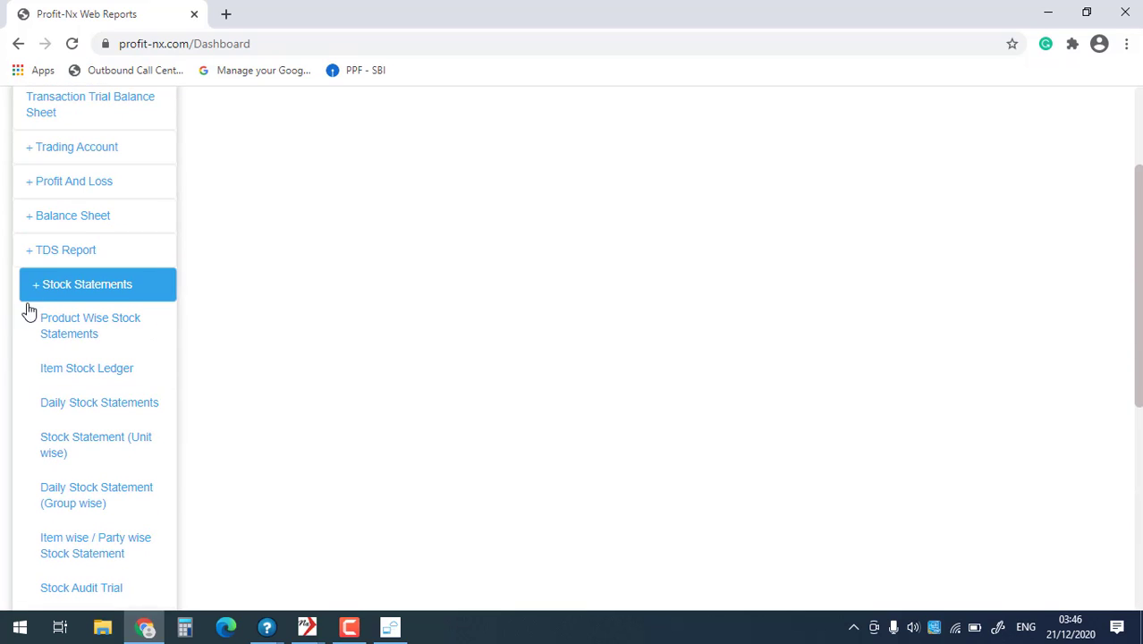
pyautogui.click(36, 291)
# View the Audit Trail, Outstanding and Settlement Detail entries under Utility Report and collapse the group.
pyautogui.click(45, 497)
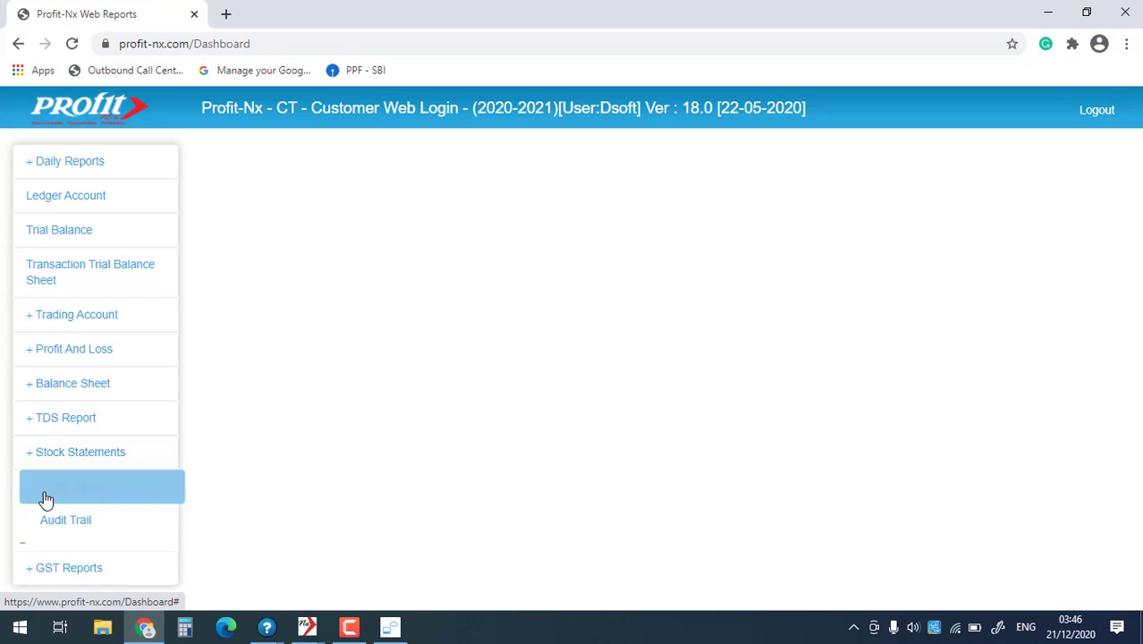
pyautogui.scroll(-1, 78, 505)
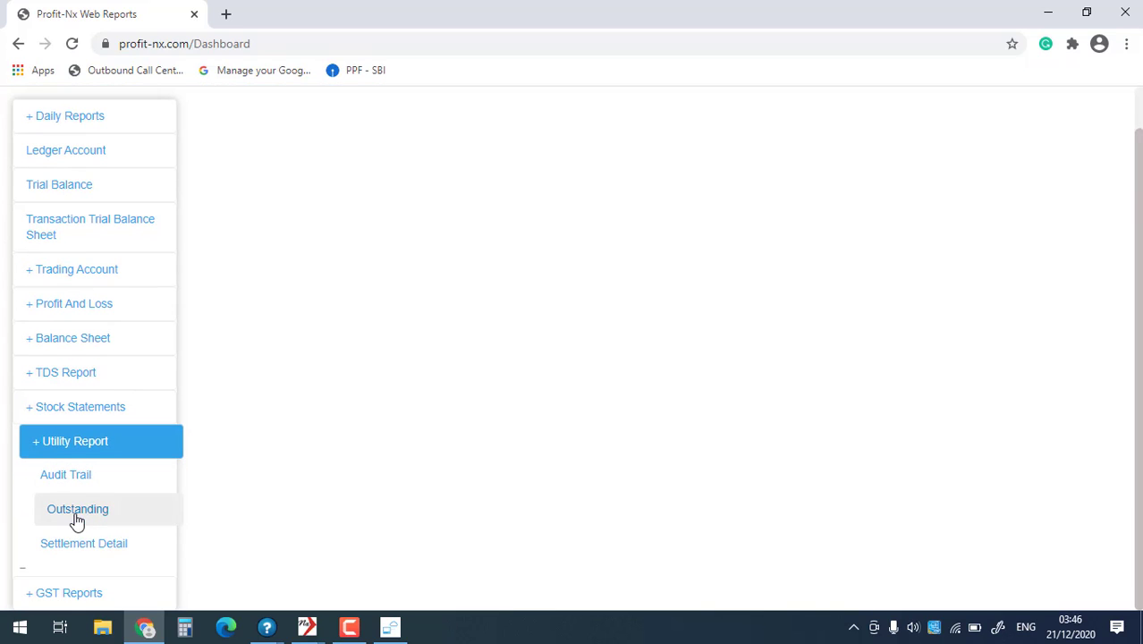
pyautogui.click(38, 449)
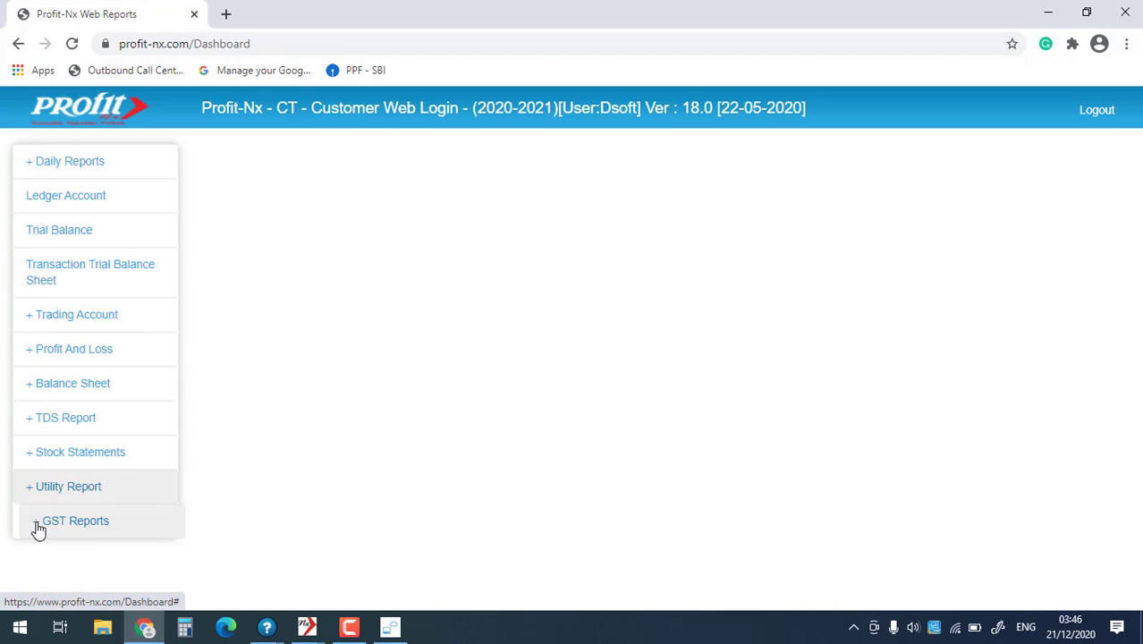
# Look through the reports available under GST Reports, from GST Exception Report to Purchase Register, and collapse the group.
pyautogui.click(38, 529)
pyautogui.scroll(-2, 116, 447)
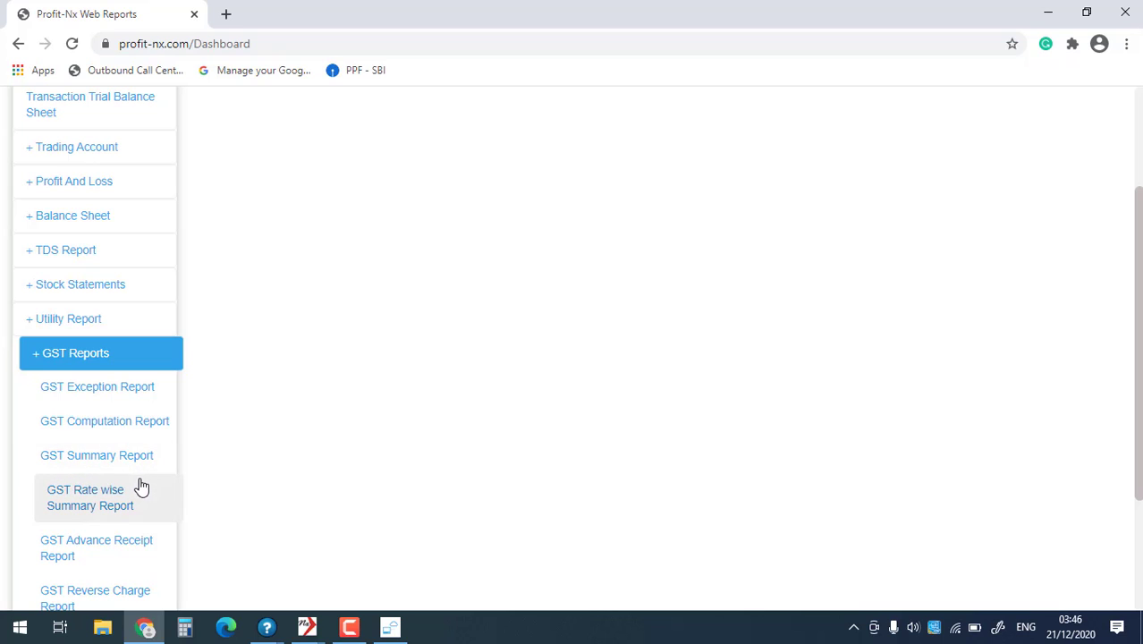
pyautogui.scroll(-1, 133, 523)
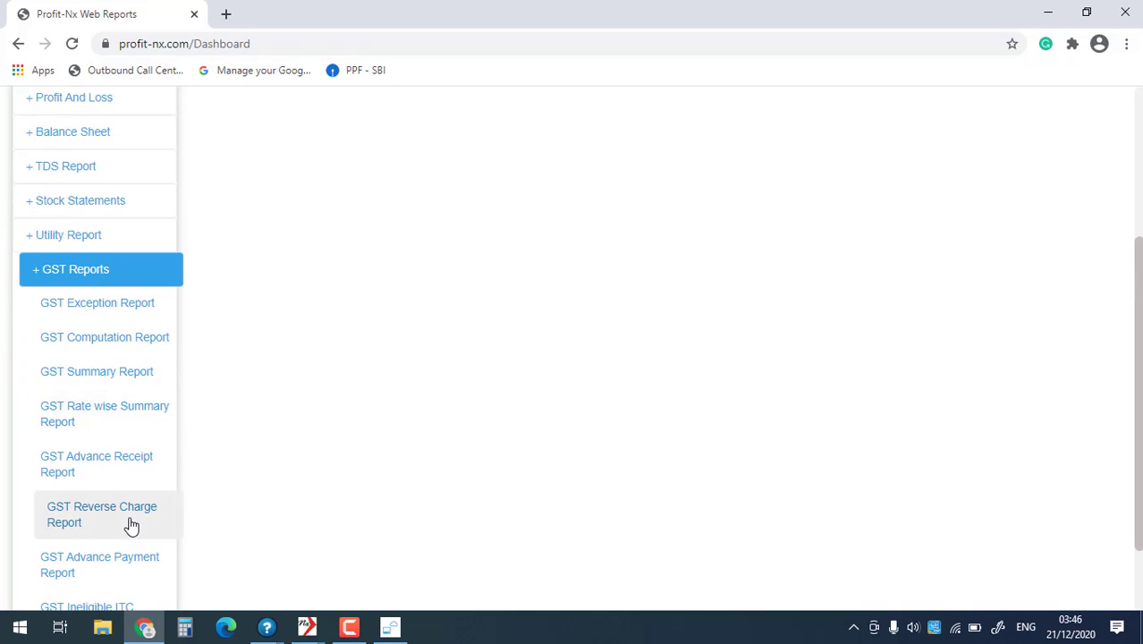
pyautogui.scroll(-1, 133, 527)
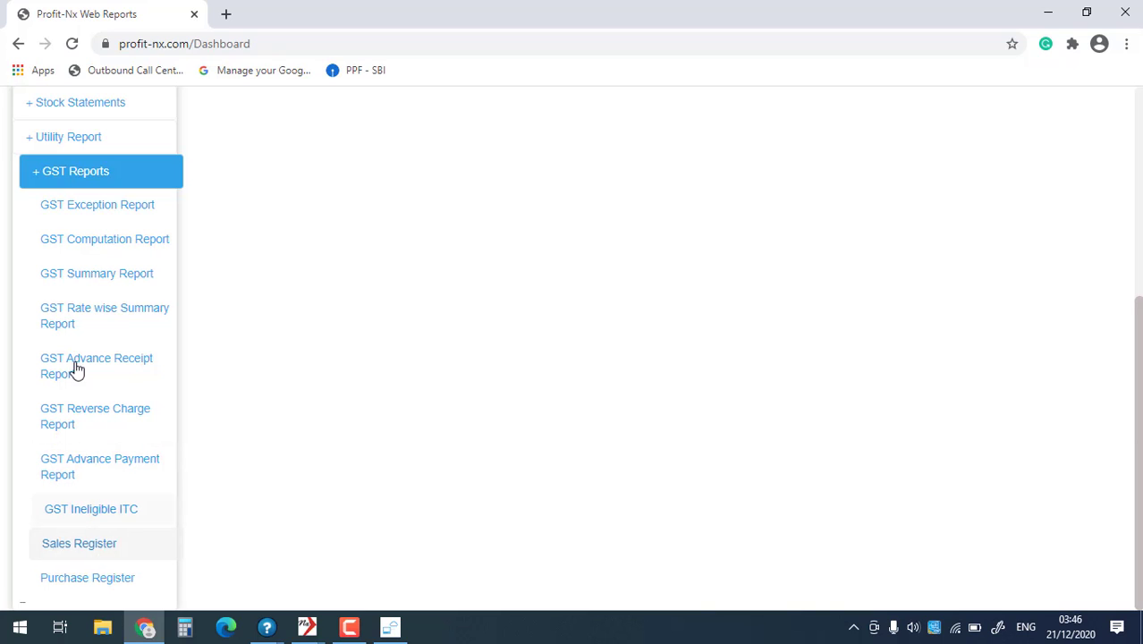
pyautogui.click(37, 182)
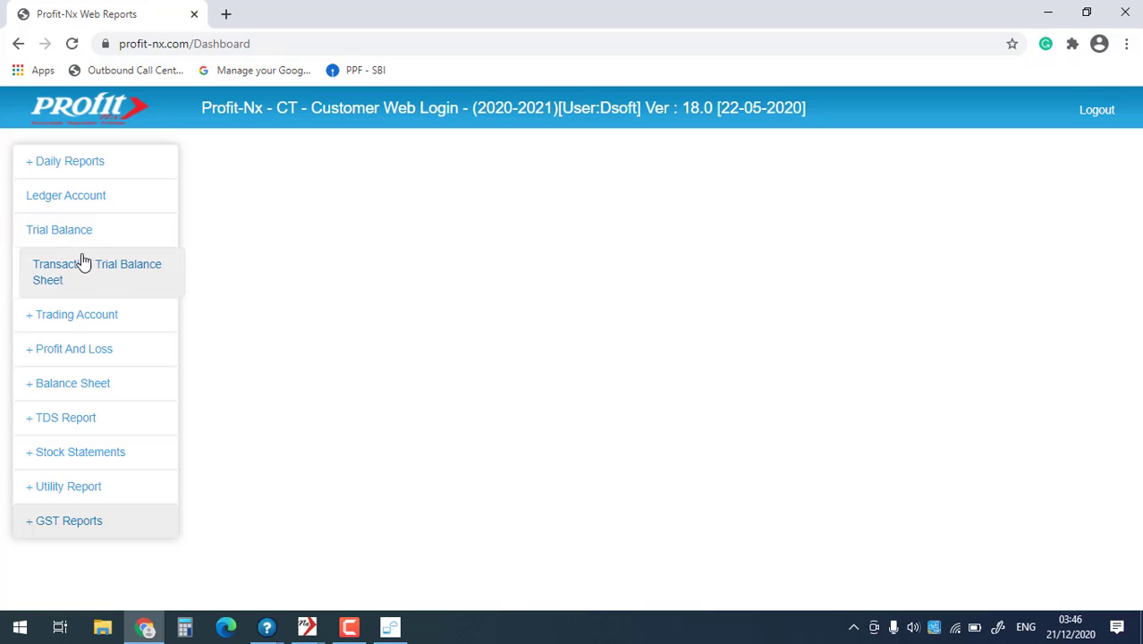
# Open the Ledger Account report, set its period to This Year, and show the account details.
pyautogui.click(59, 204)
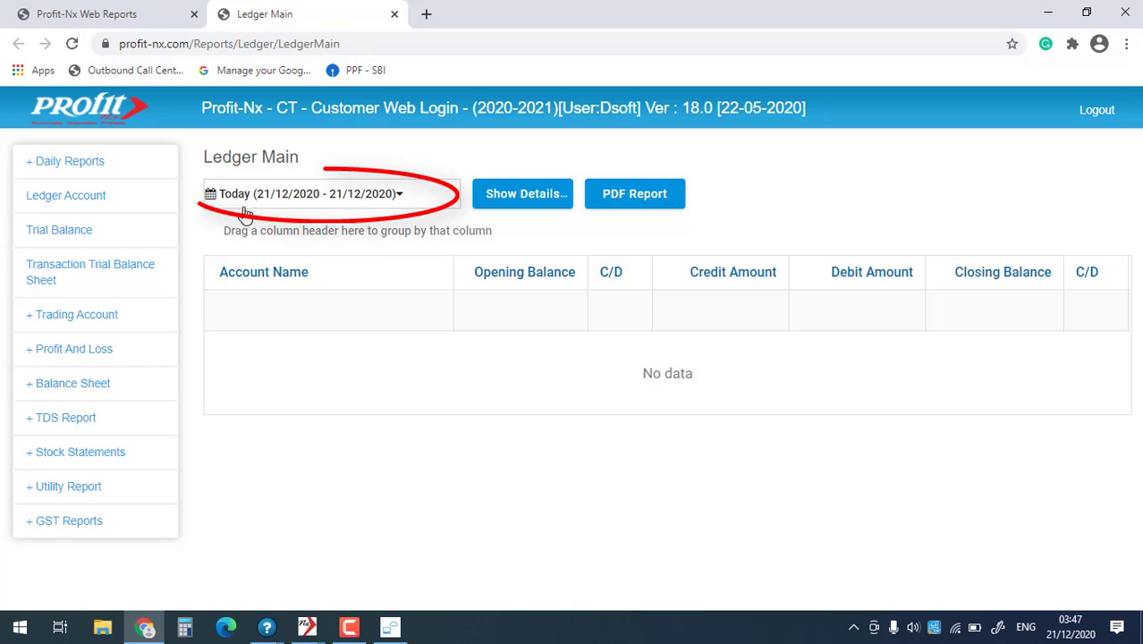
pyautogui.click(402, 196)
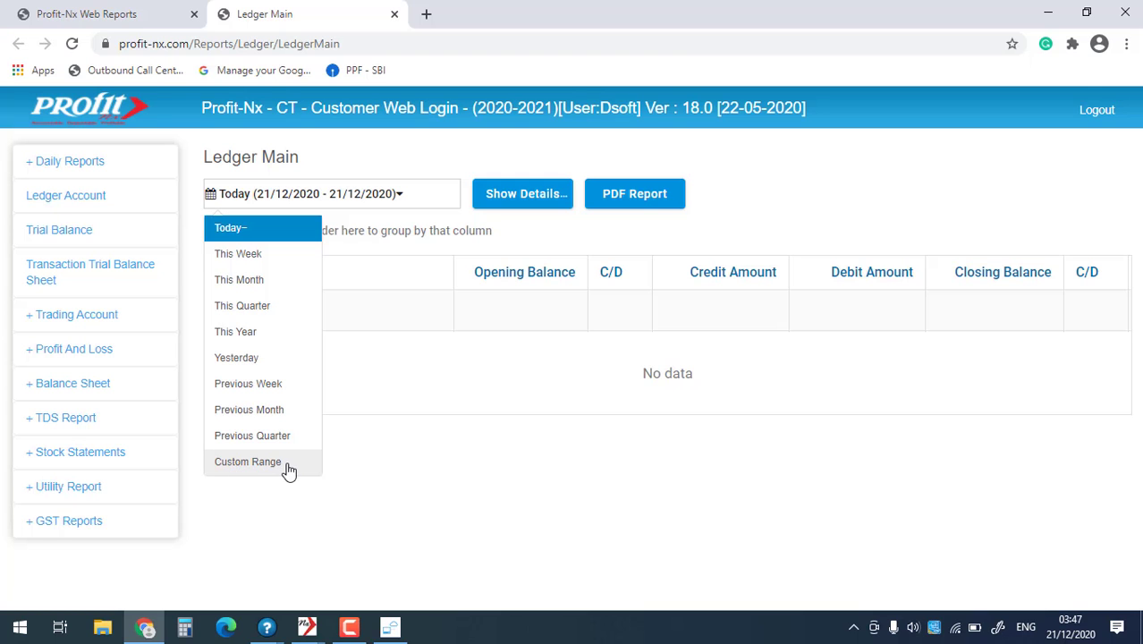
pyautogui.click(237, 333)
pyautogui.click(523, 204)
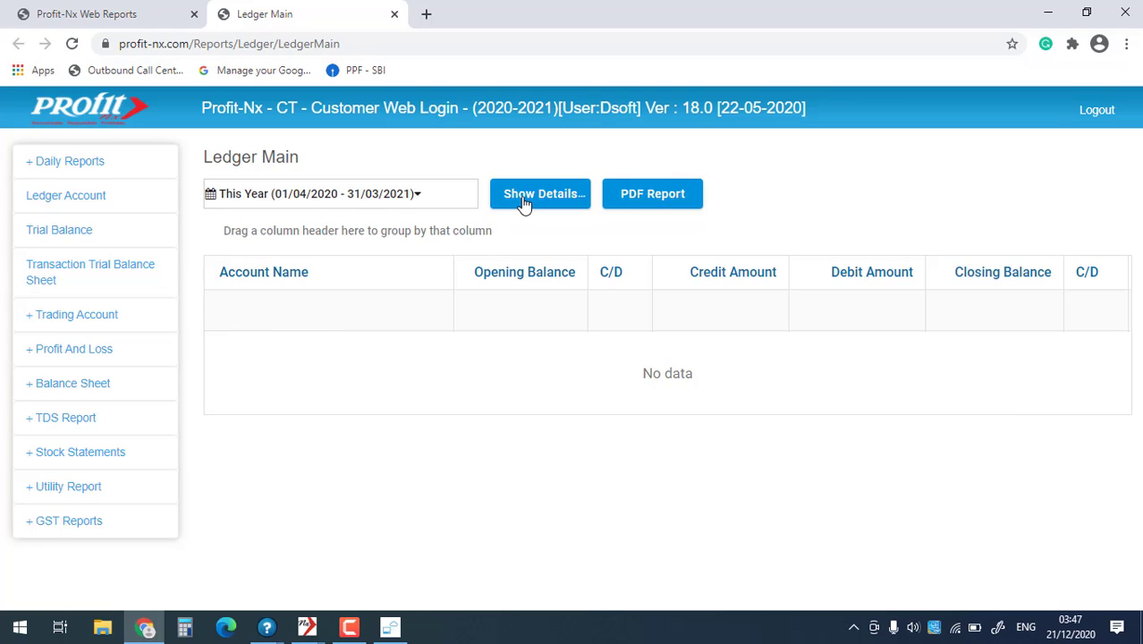
pyautogui.click(529, 202)
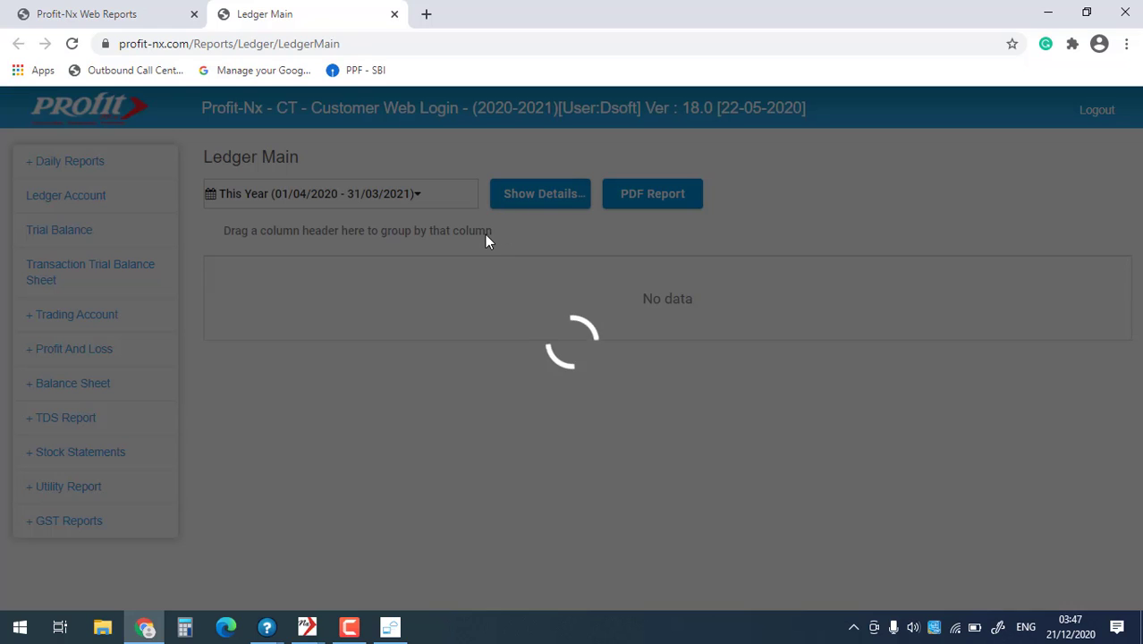
# Open the detailed ledger of the ABC INFOTECH PVT LTD account from the ledger list.
pyautogui.scroll(-2, 429, 336)
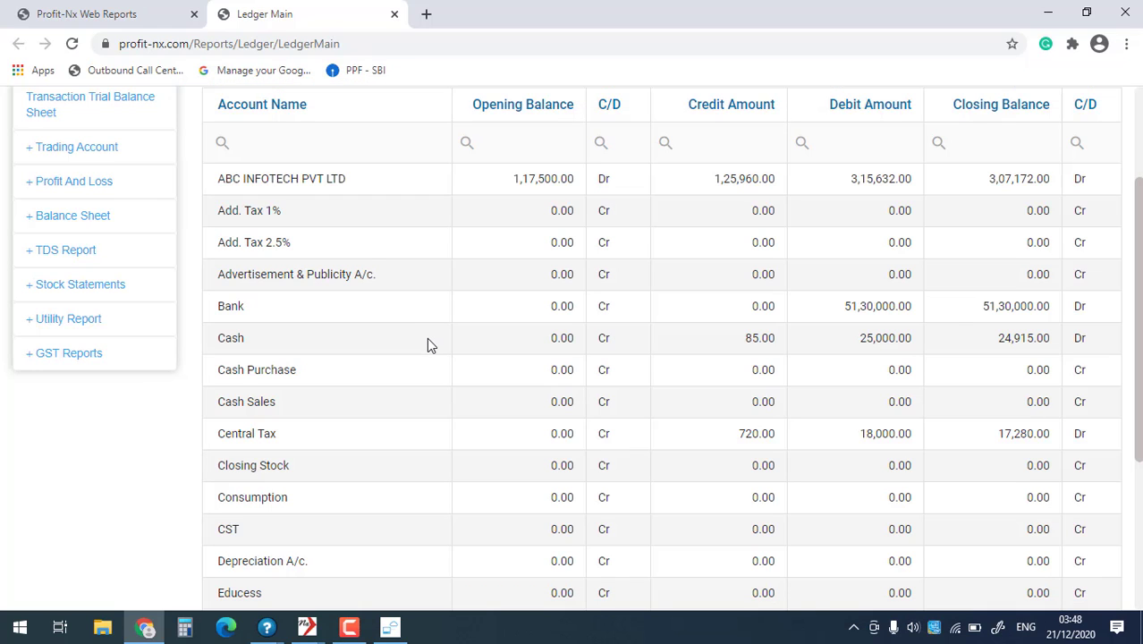
pyautogui.scroll(1, 274, 269)
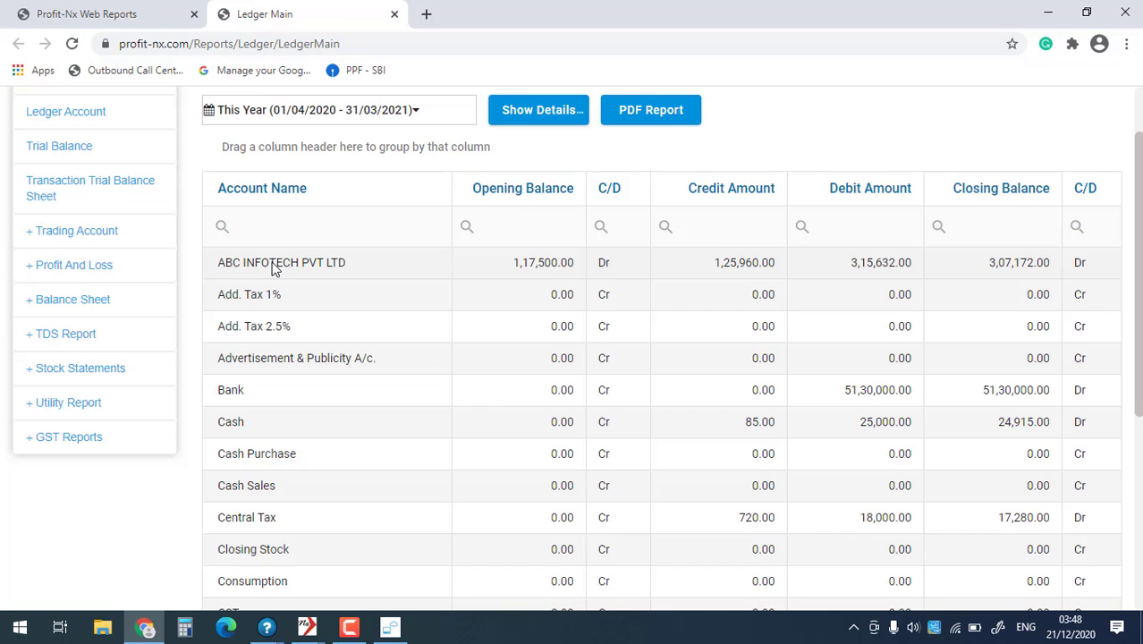
pyautogui.doubleClick(277, 265)
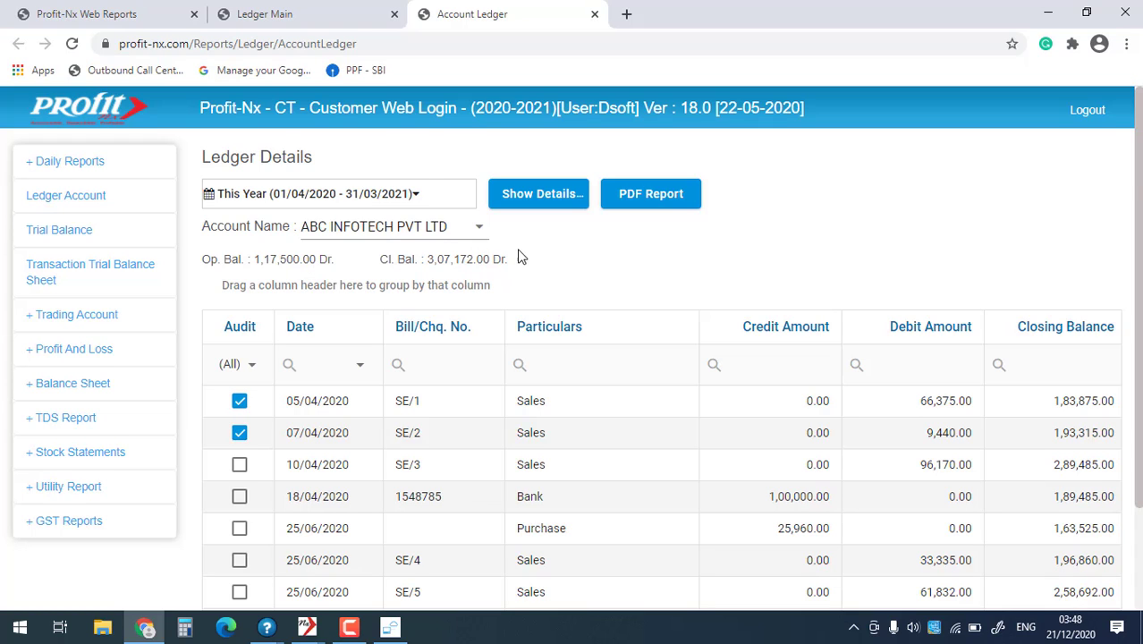
# View the invoice for sales bill SE/3 dated 10/04/2020 from the ledger entries and close it.
pyautogui.scroll(-2, 518, 257)
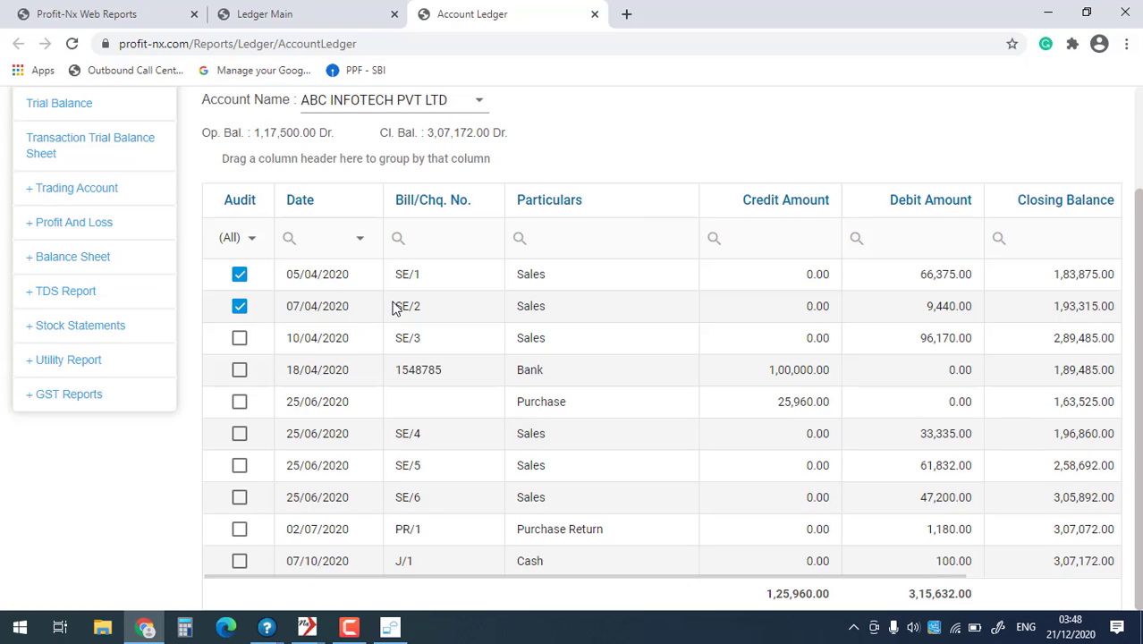
pyautogui.doubleClick(402, 351)
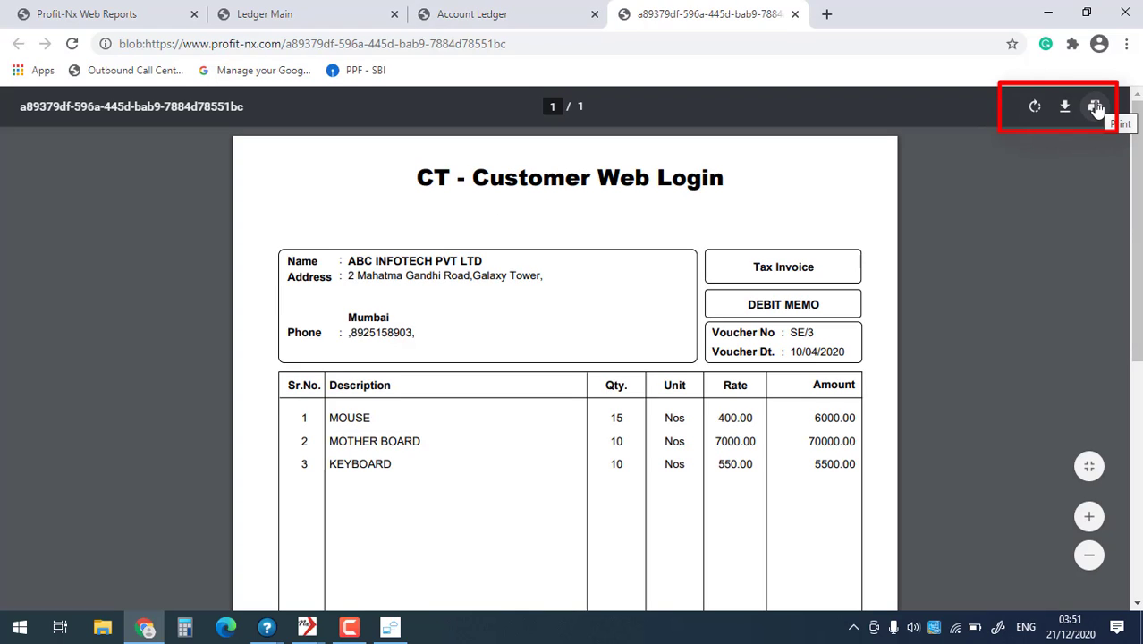
pyautogui.hotkey('ctrl', 'w')
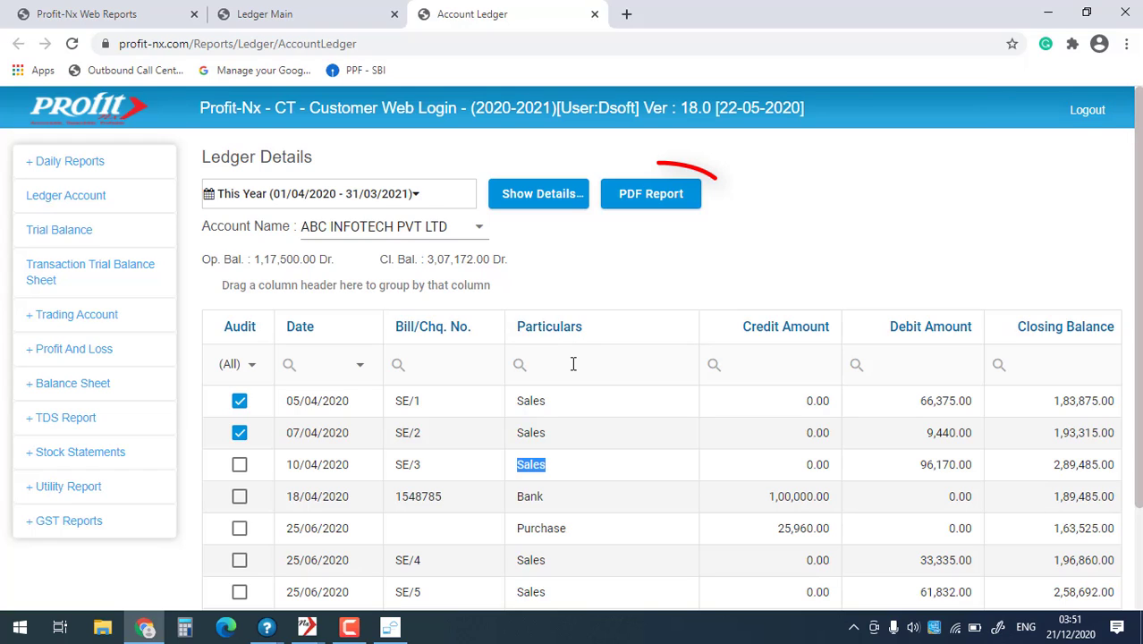
# View the Detail Ledger Report (TSHAPE) as a PDF for ABC INFOTECH PVT LTD, read it through, and close it.
pyautogui.click(643, 204)
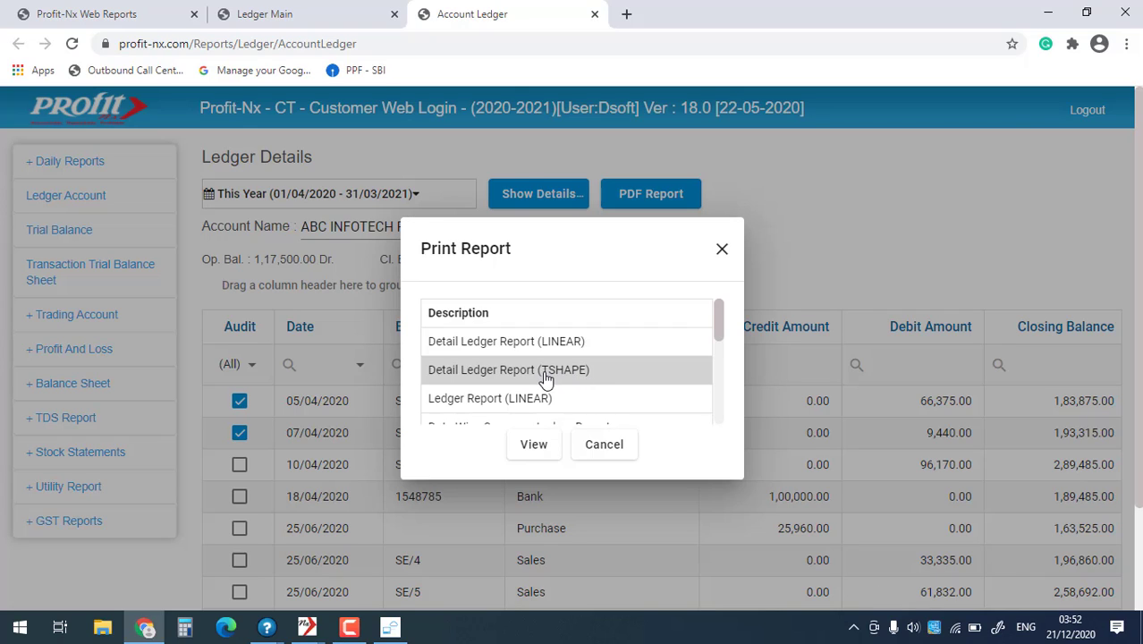
pyautogui.click(529, 444)
pyautogui.scroll(-4, 511, 378)
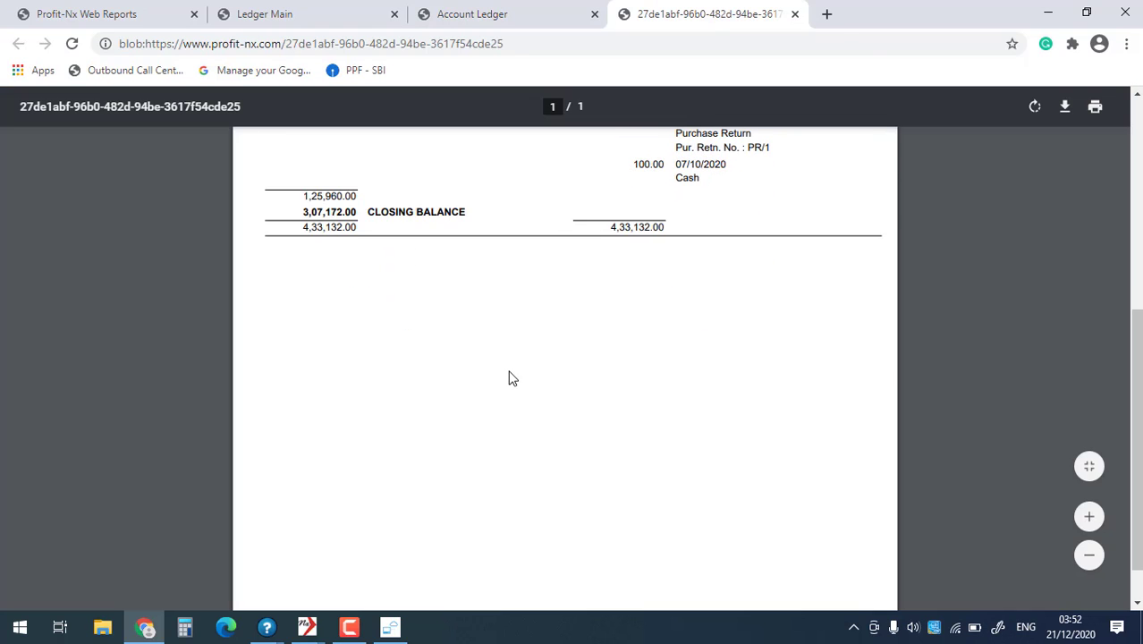
pyautogui.scroll(5, 512, 378)
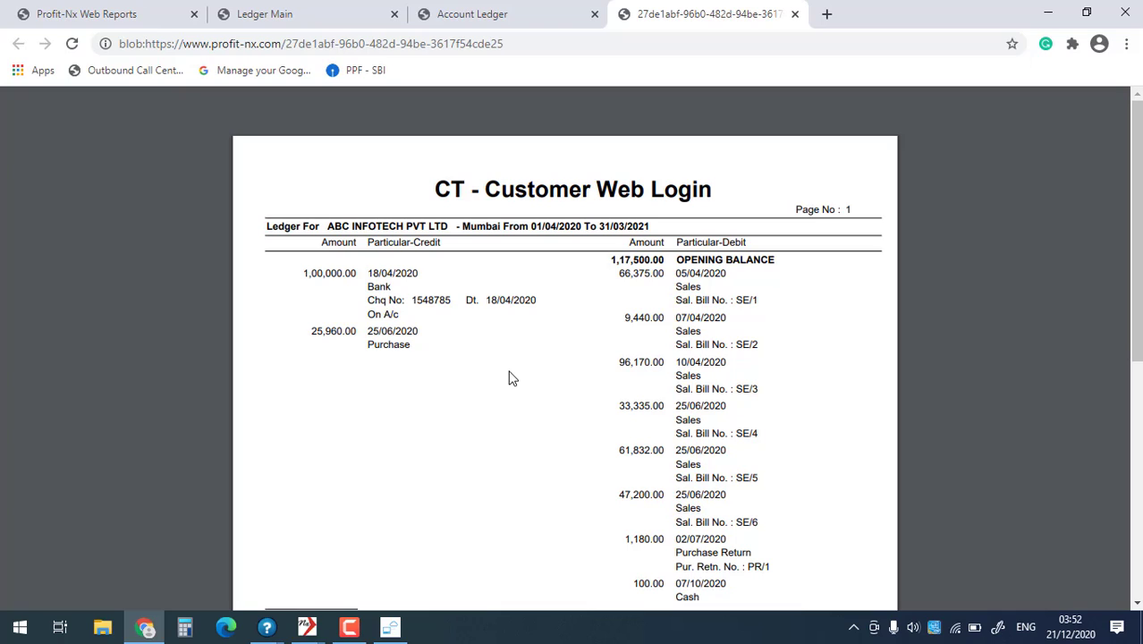
pyautogui.moveTo(1040, 93)
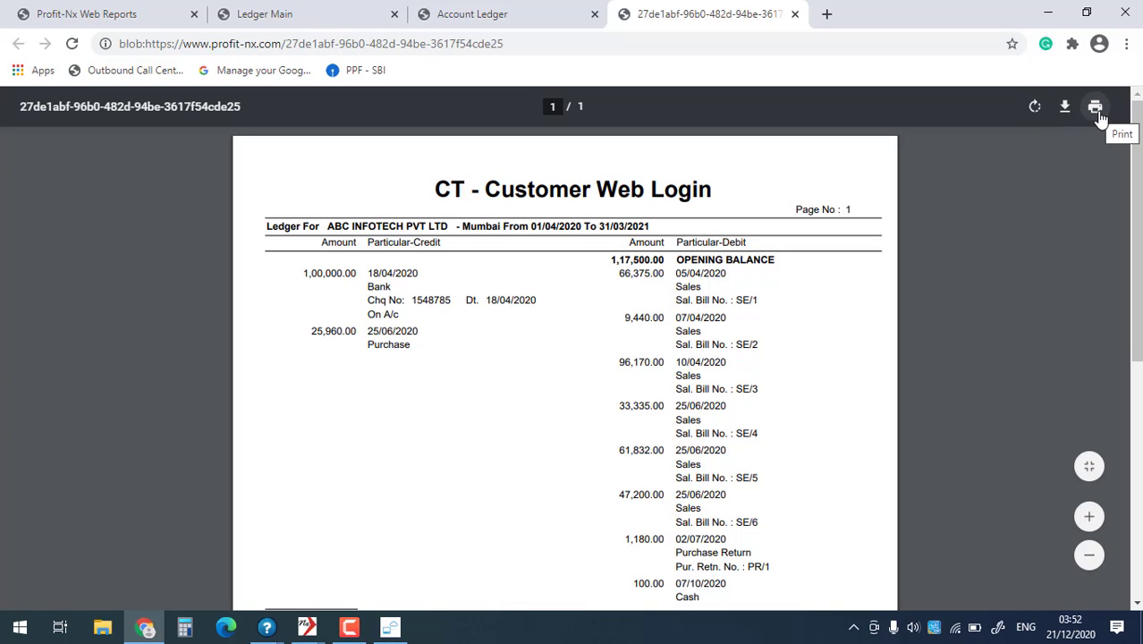
pyautogui.click(794, 13)
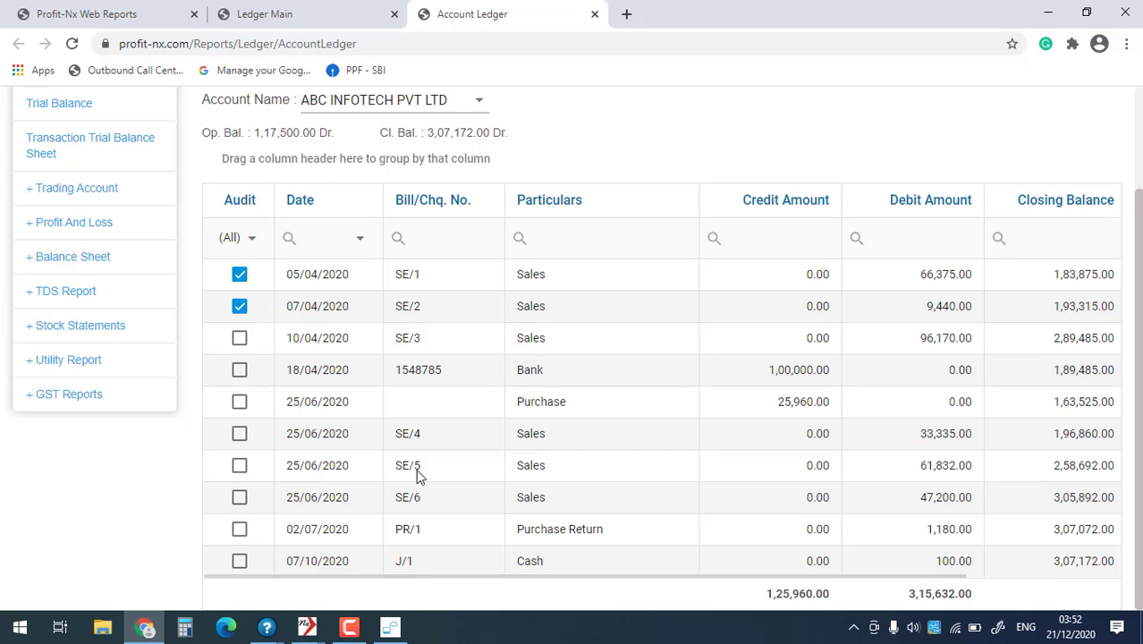
# Mark the sales voucher SE/3 dated 10/04/2020 as audited and acknowledge the notice.
pyautogui.click(240, 339)
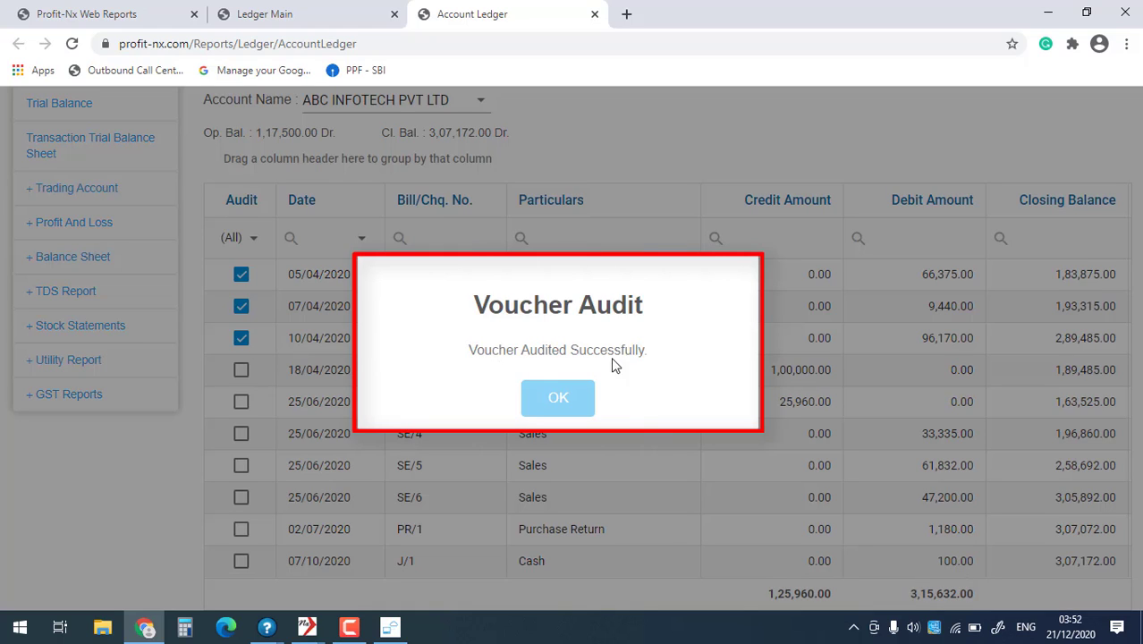
pyautogui.click(556, 402)
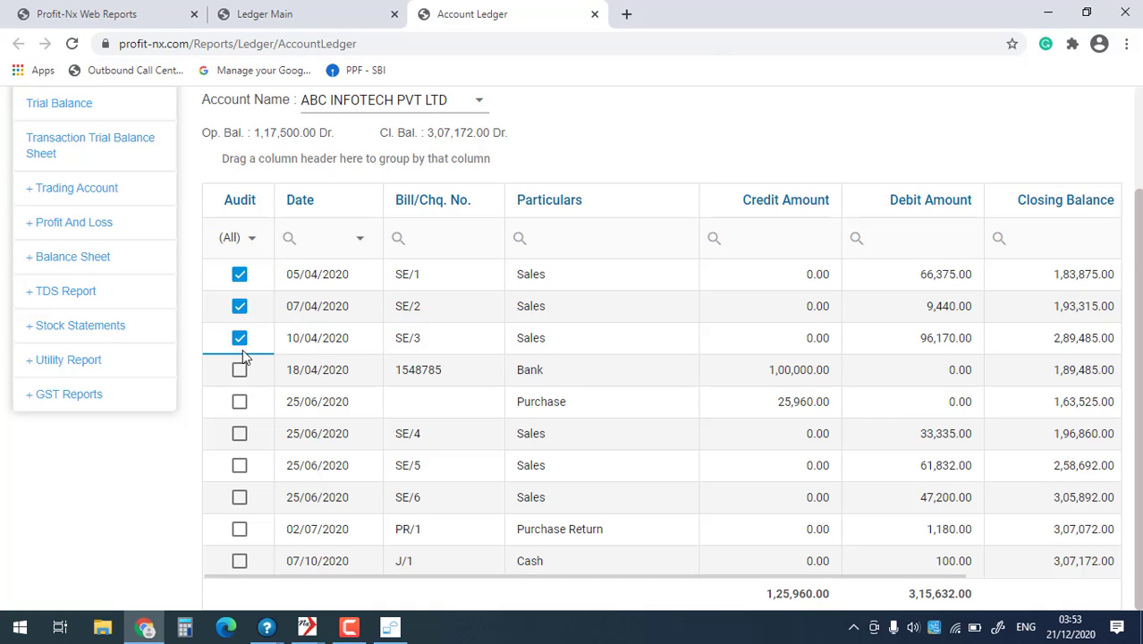
# Switch to the Profit-Nx ERP desktop program and open the ABC INFOTECH PVT LTD ledger to check the audit mark on voucher SE/3.
pyautogui.click(307, 627)
pyautogui.click(149, 30)
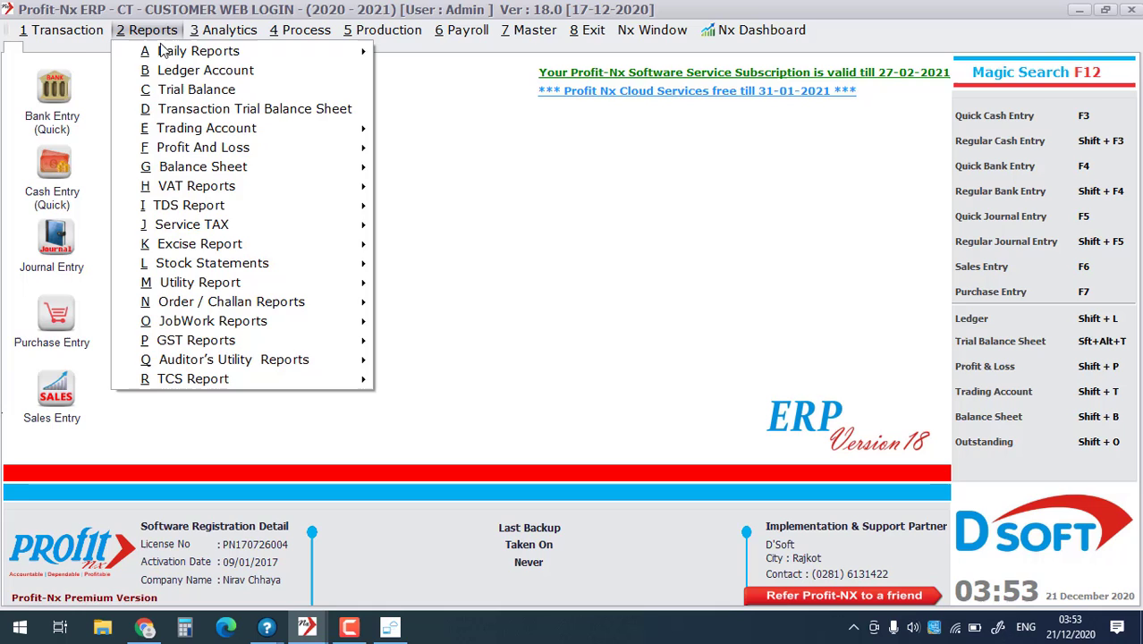
pyautogui.click(196, 77)
pyautogui.press('Return')
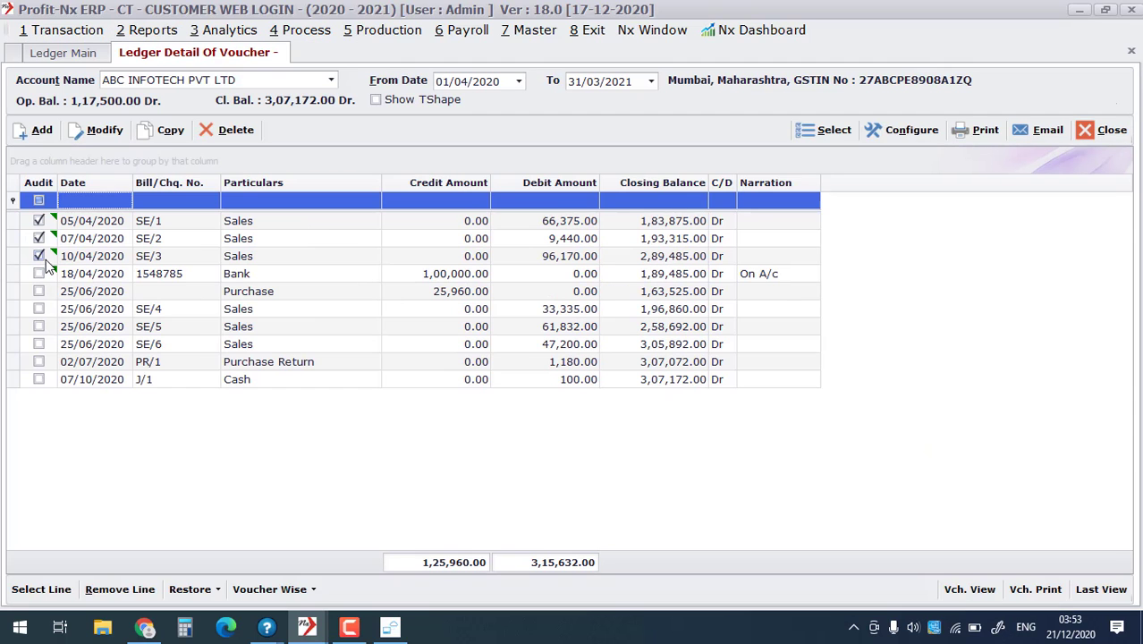